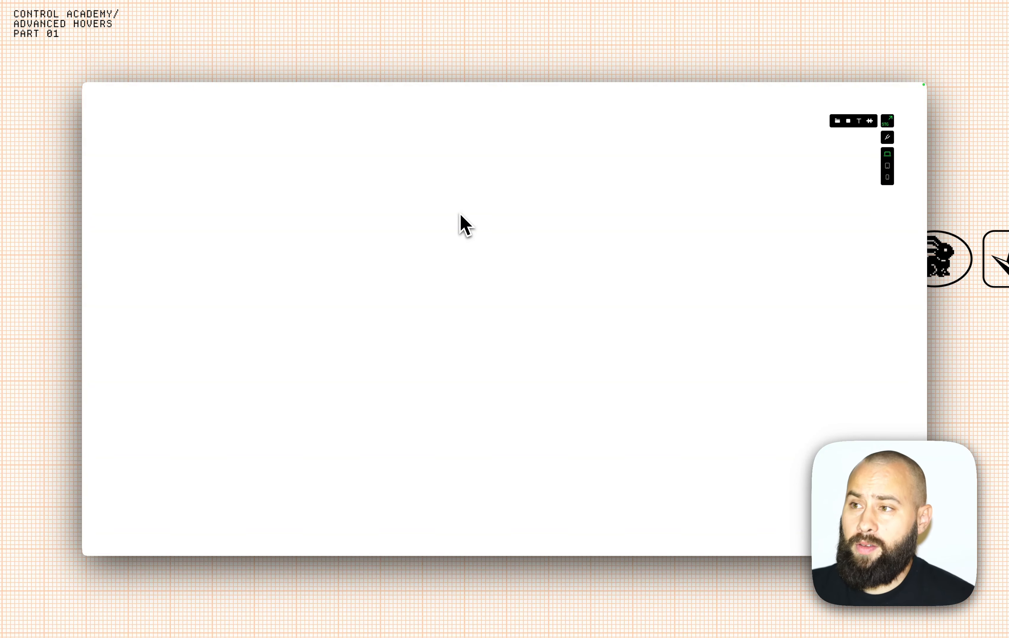
Return to the Hovers Demo editor page and inspect its '01 Girl Next Door' work title.
mouse_move(399, 86)
click(257, 102)
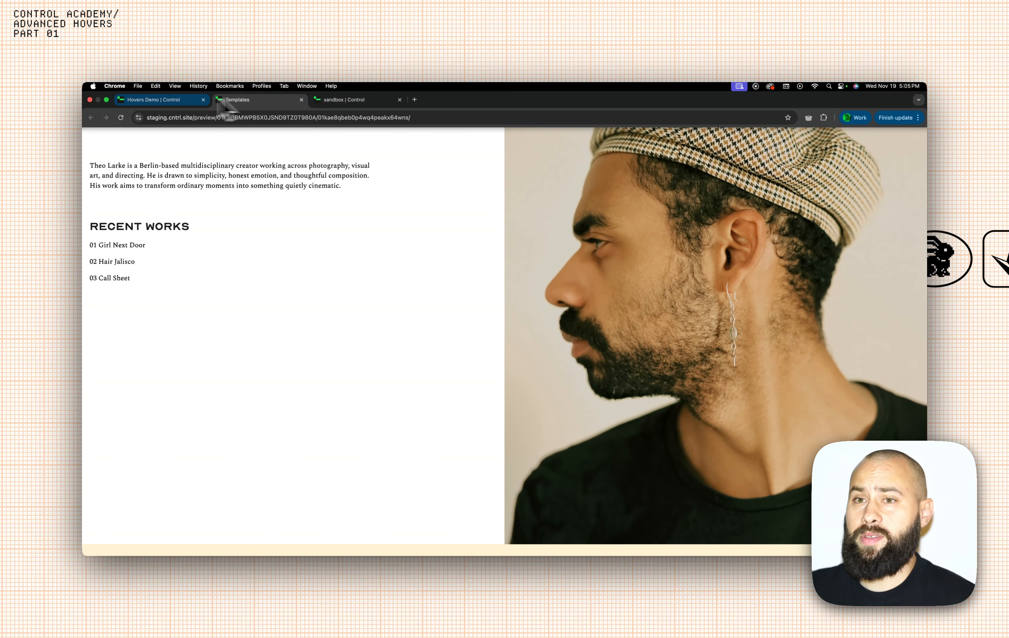
click(163, 101)
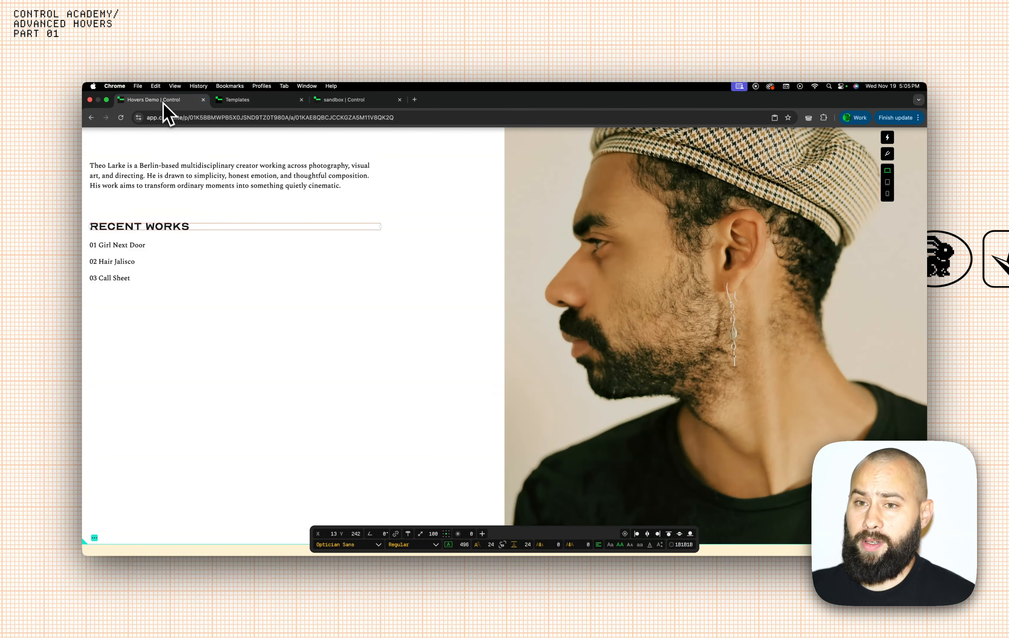
click(409, 211)
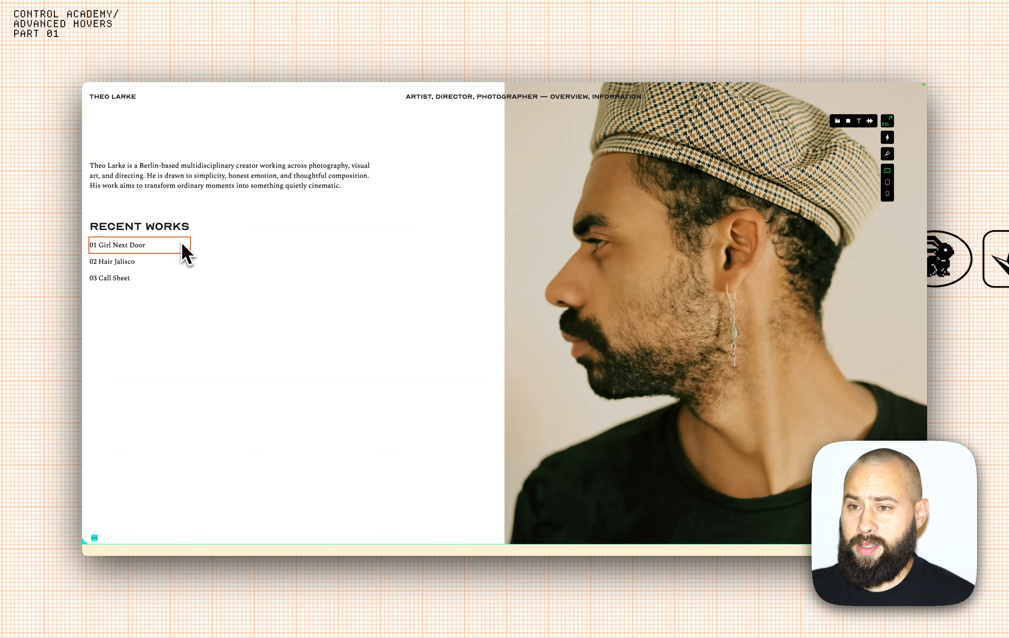
click(137, 250)
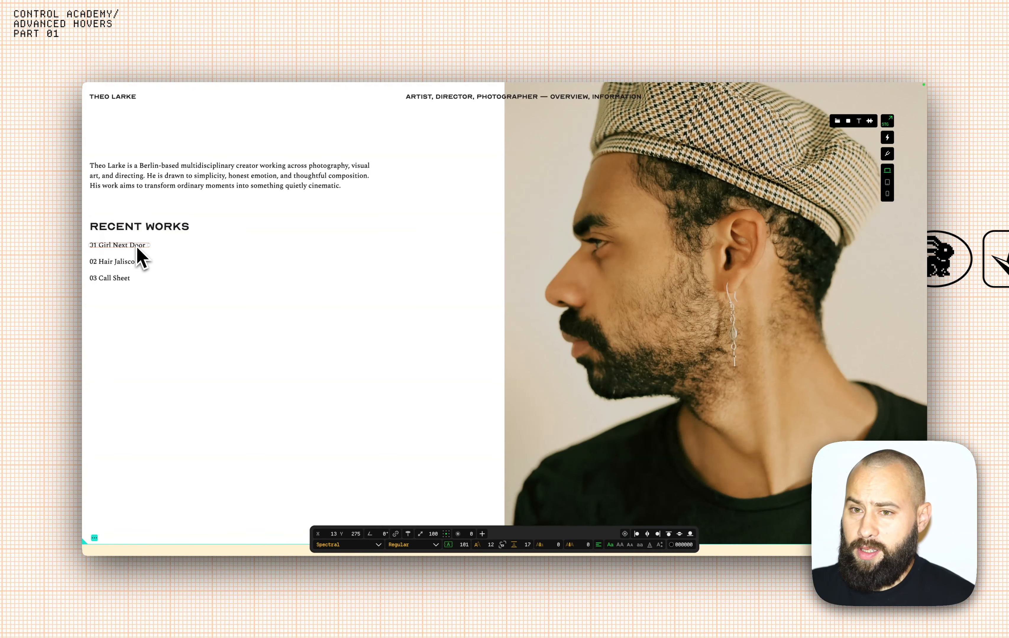
click(455, 226)
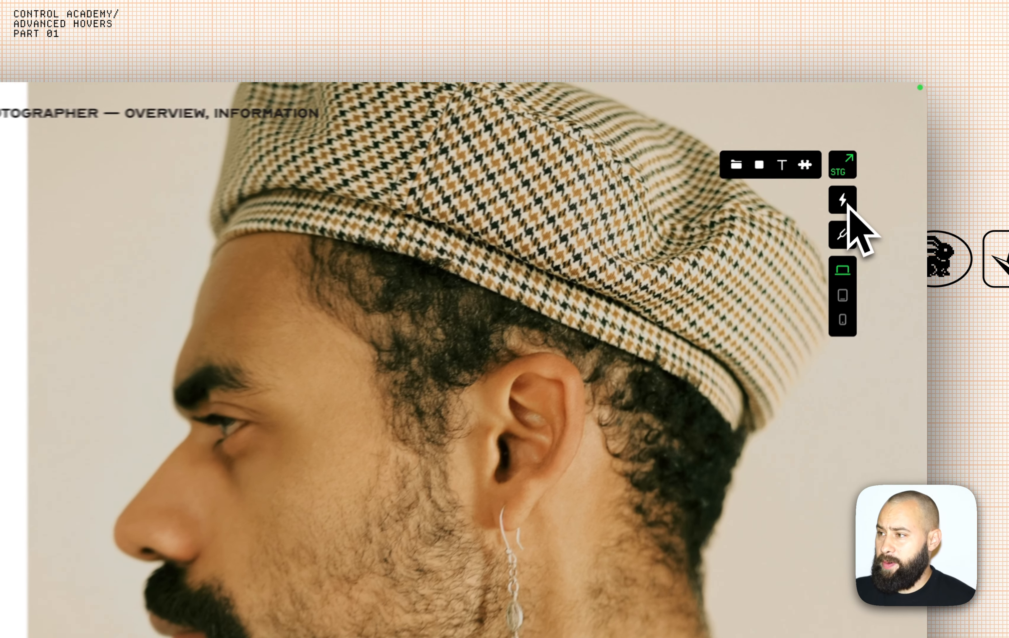
Open the 0101 Girl Next Door hover from the interactions list.
click(846, 206)
scroll(768, 271, down, 1)
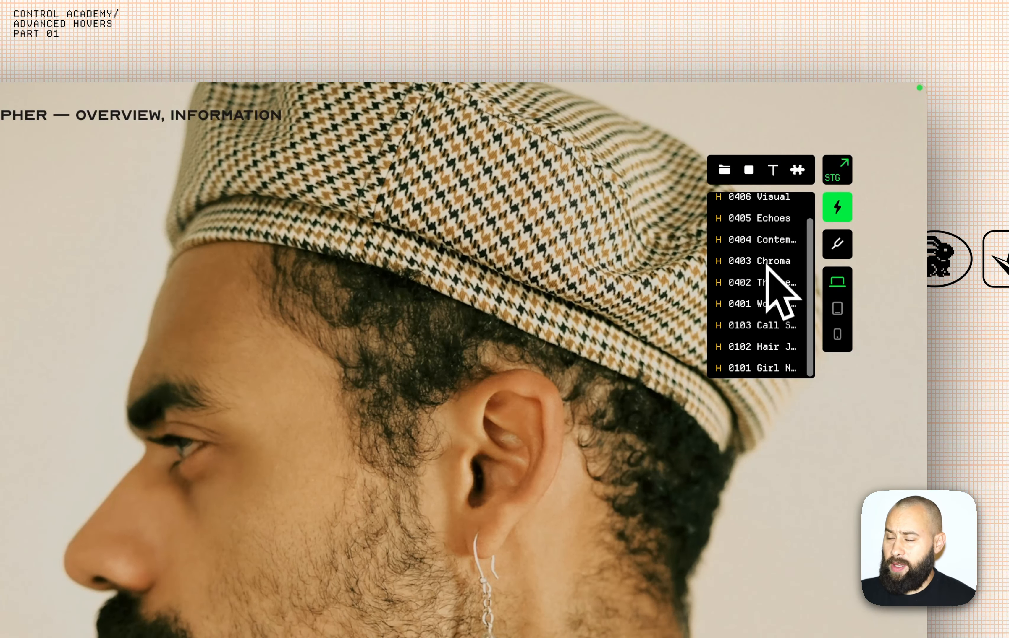
scroll(767, 266, up, 1)
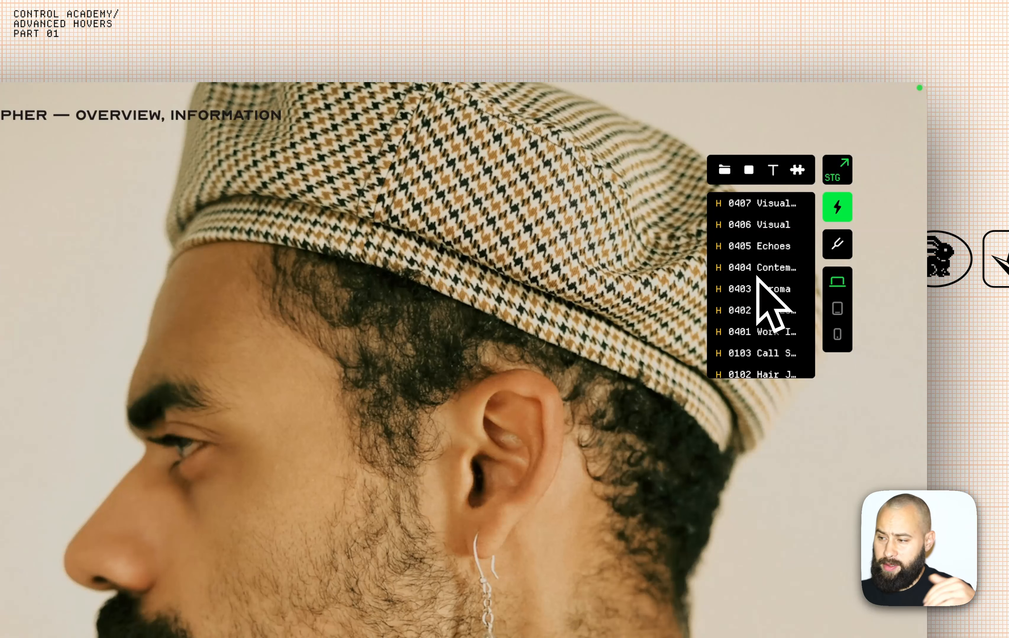
scroll(760, 292, down, 1)
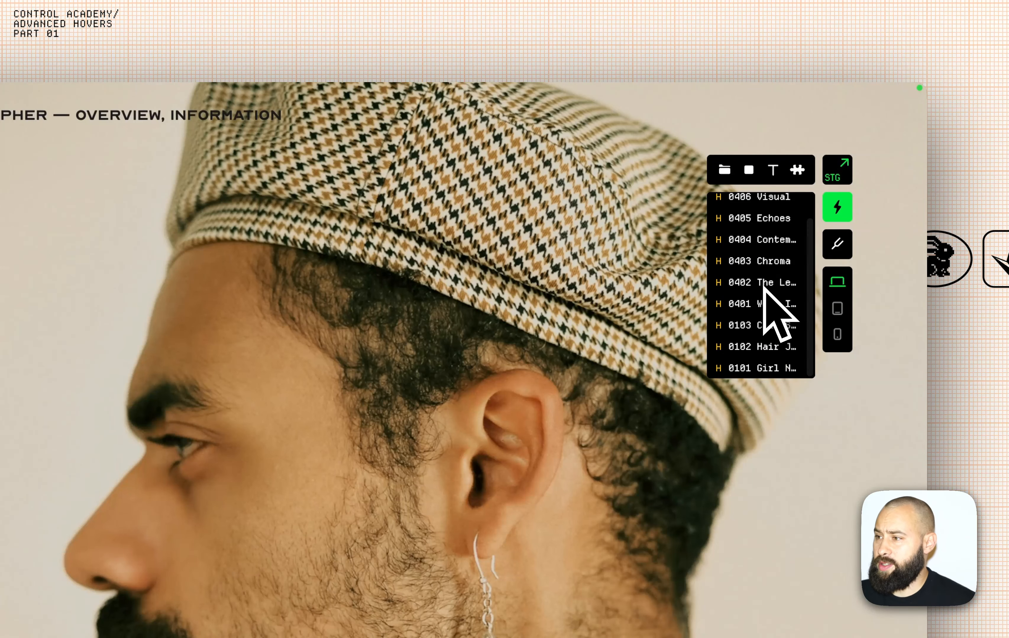
click(753, 366)
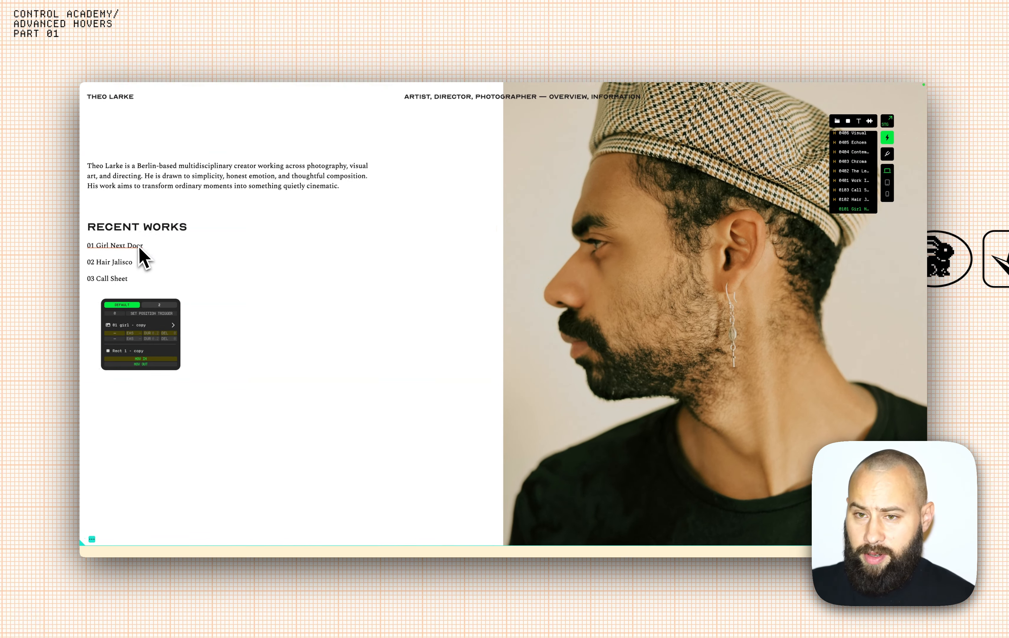
Compare the default portrait and hovered girl-photo states, including the image's transition timing.
click(161, 305)
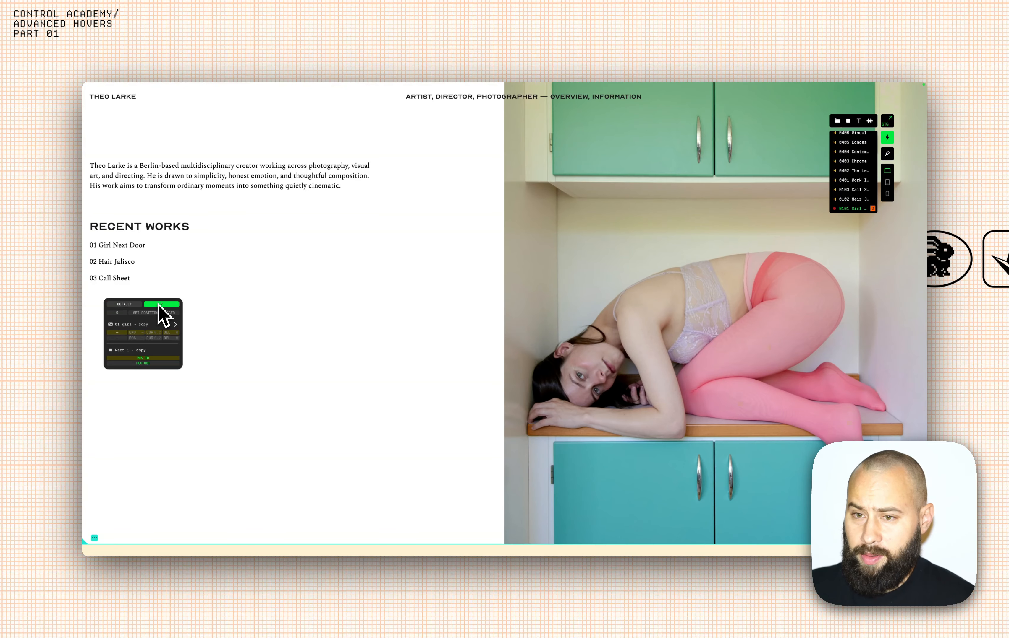
click(139, 304)
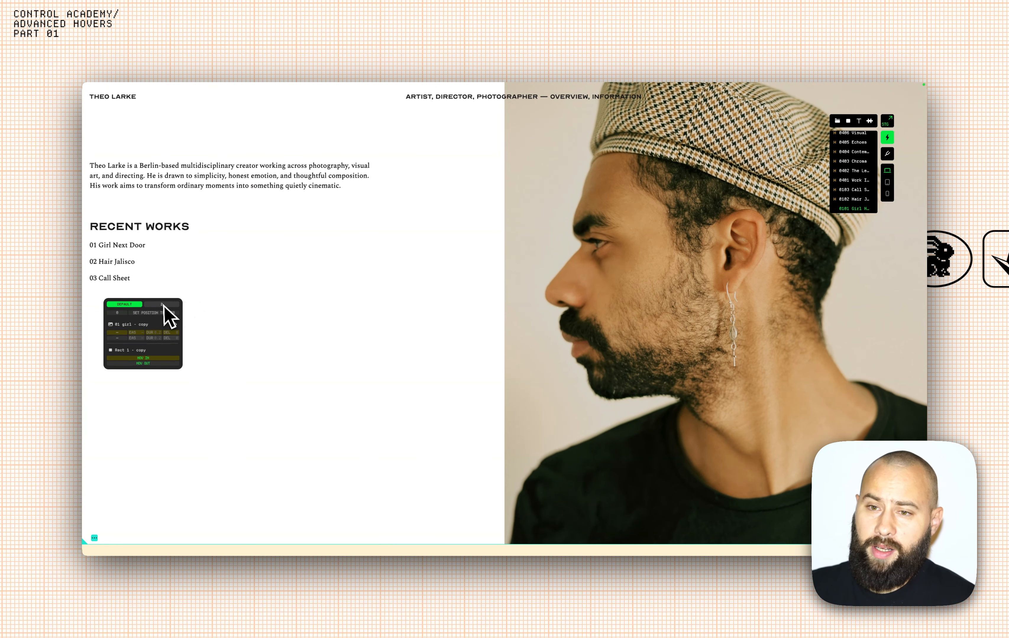
click(193, 311)
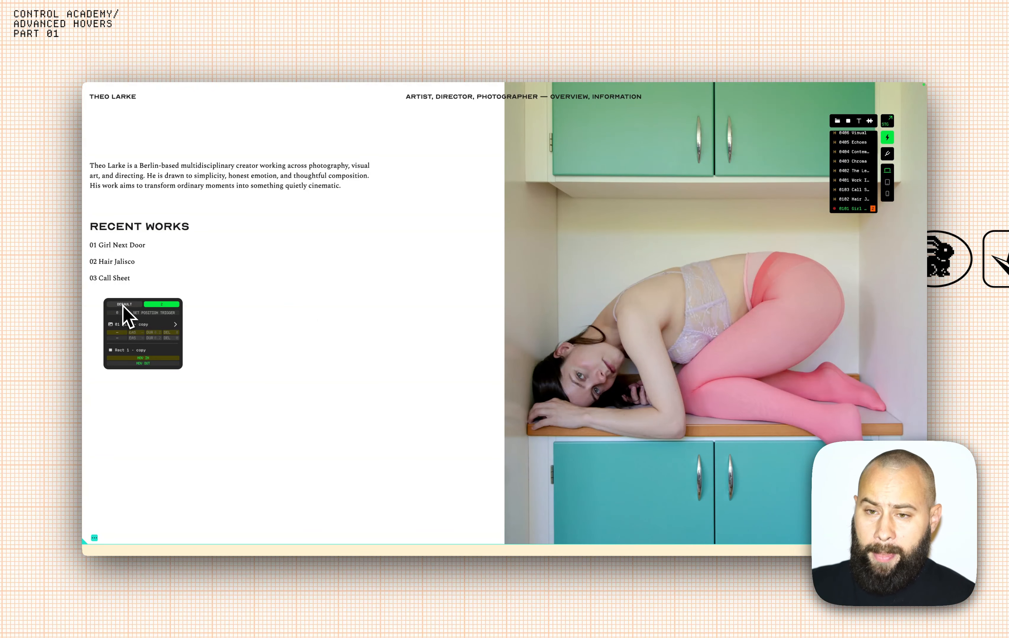
click(175, 324)
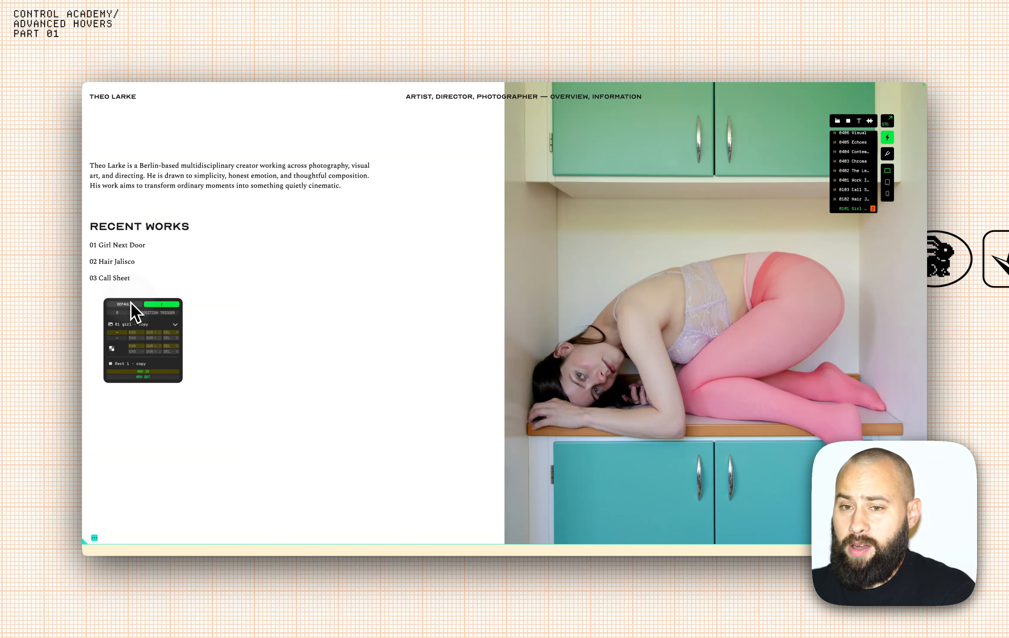
click(129, 305)
click(161, 307)
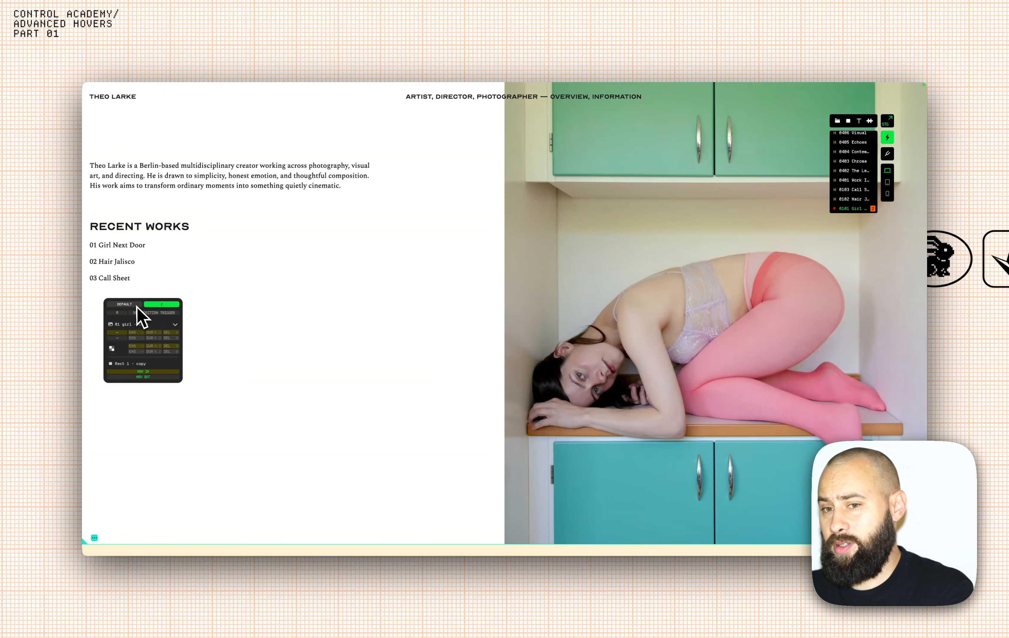
click(134, 305)
click(167, 306)
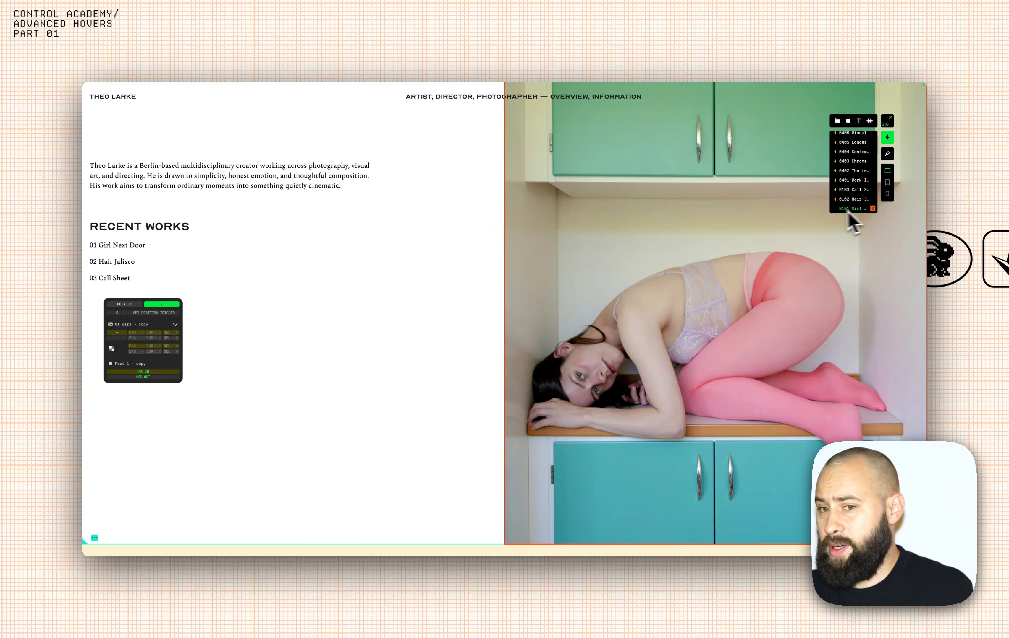
click(135, 305)
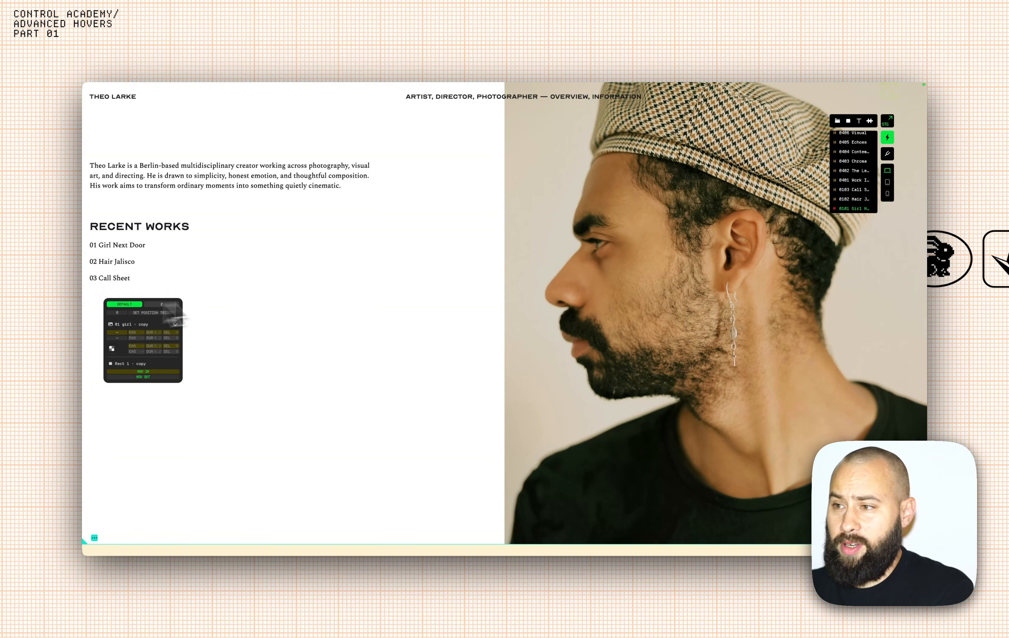
click(858, 208)
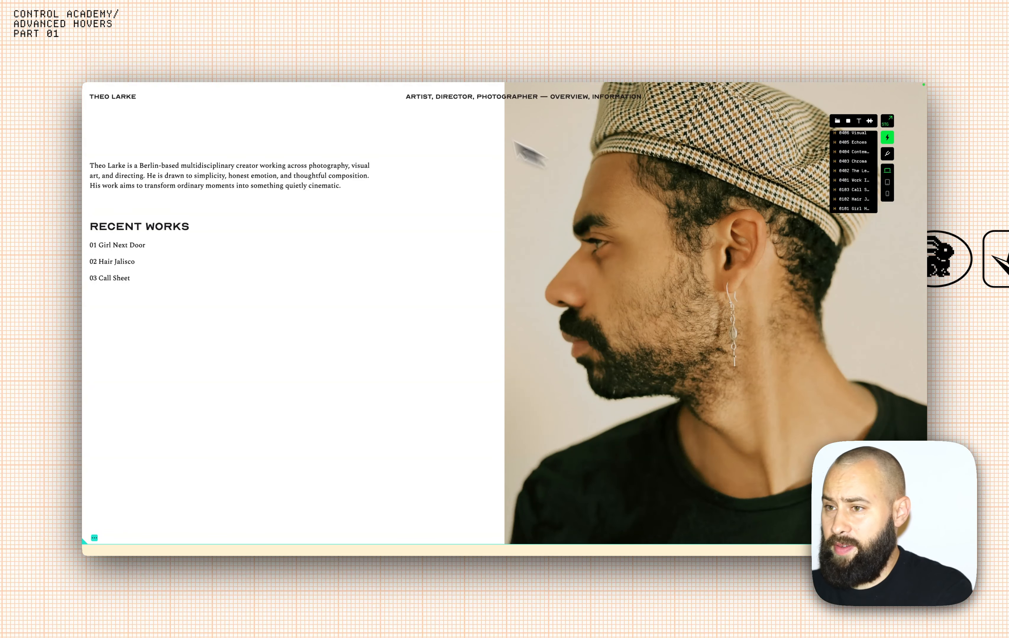
Switch to the blank sandbox page.
mouse_move(378, 86)
click(260, 102)
click(336, 102)
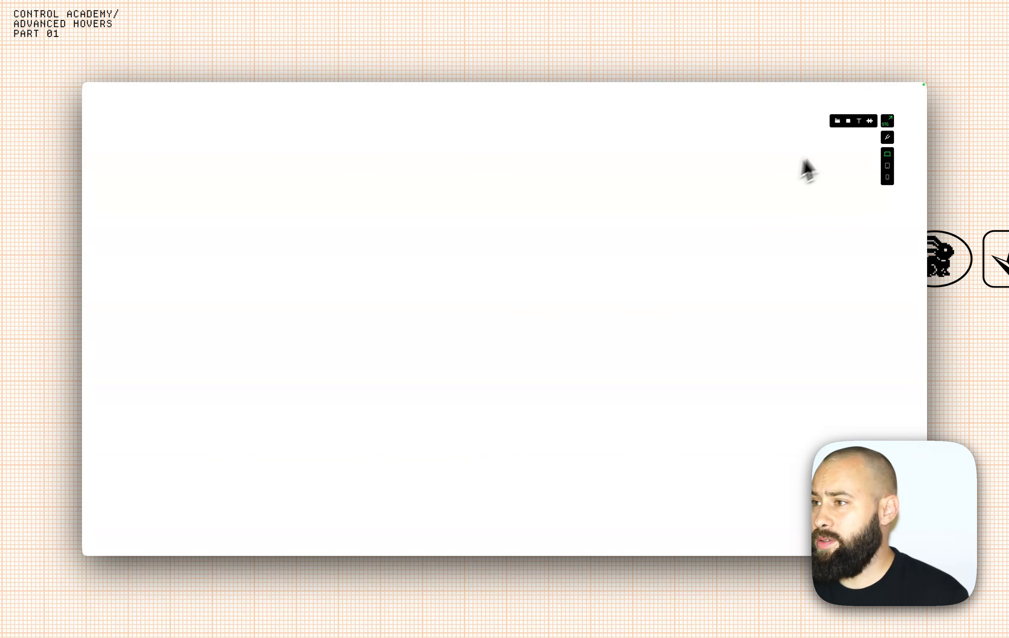
Add a 'Hover Image Text' text label and drag it up and to the left.
click(859, 121)
click(305, 253)
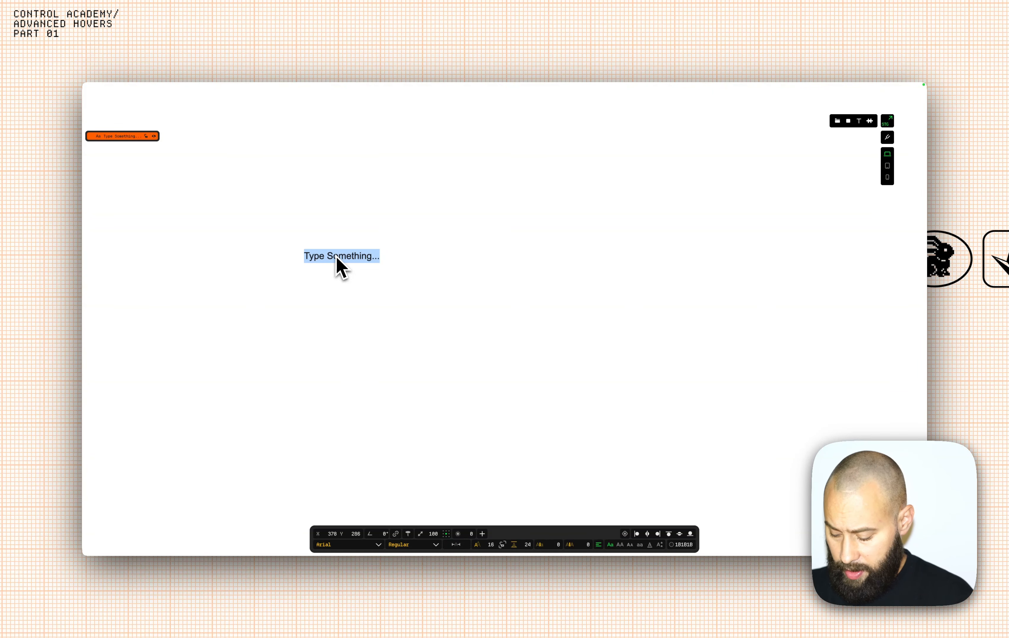
text(Hove)
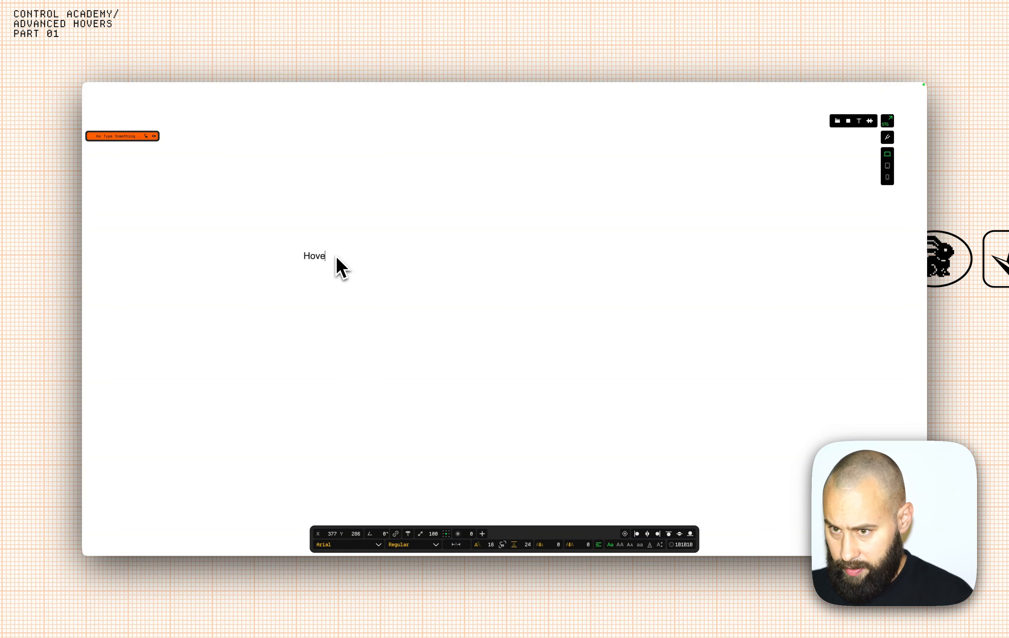
text(r Image Text)
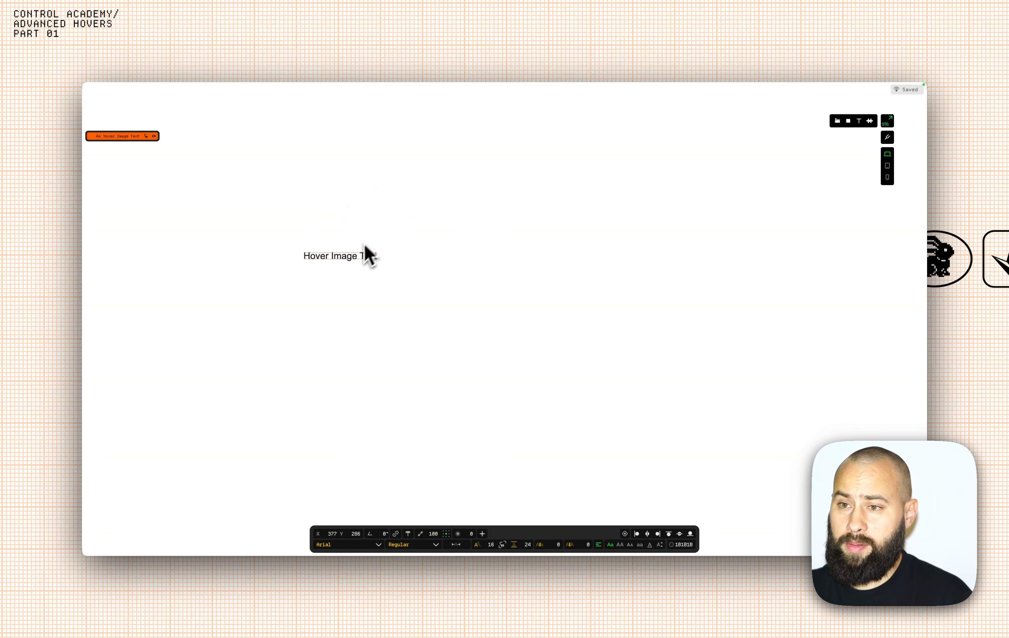
drag(347, 258, 270, 232)
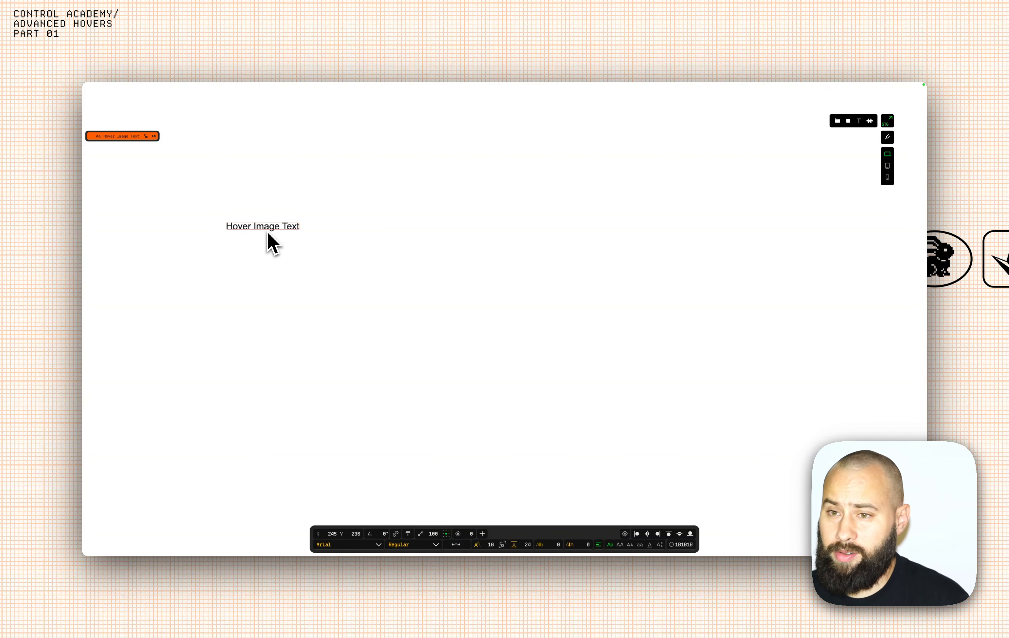
click(847, 121)
Draw a lightened rectangle over the label, send it behind the text, and align it.
drag(227, 236, 347, 215)
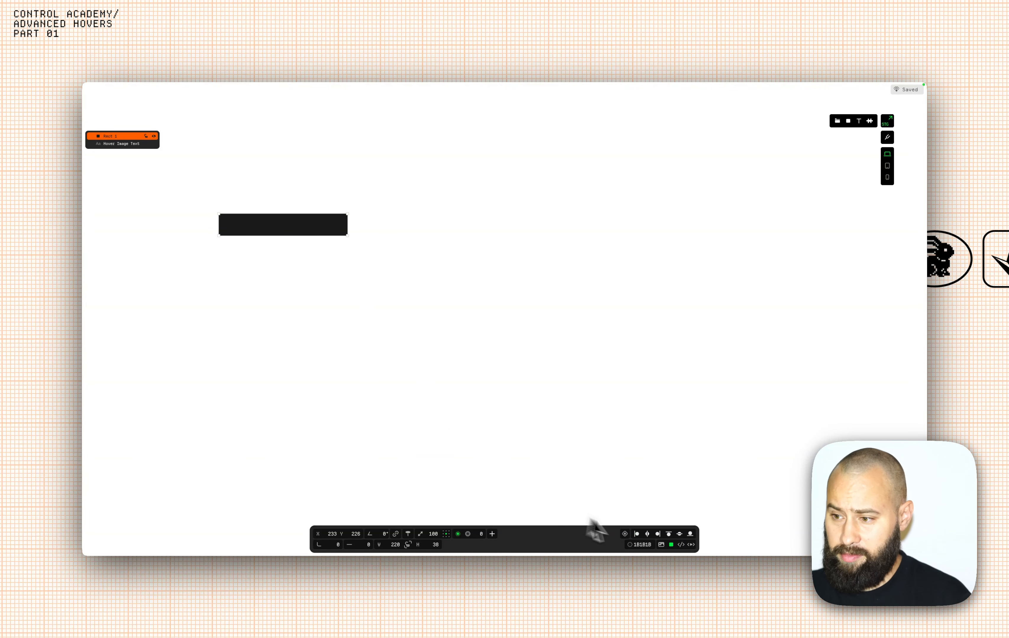
click(630, 545)
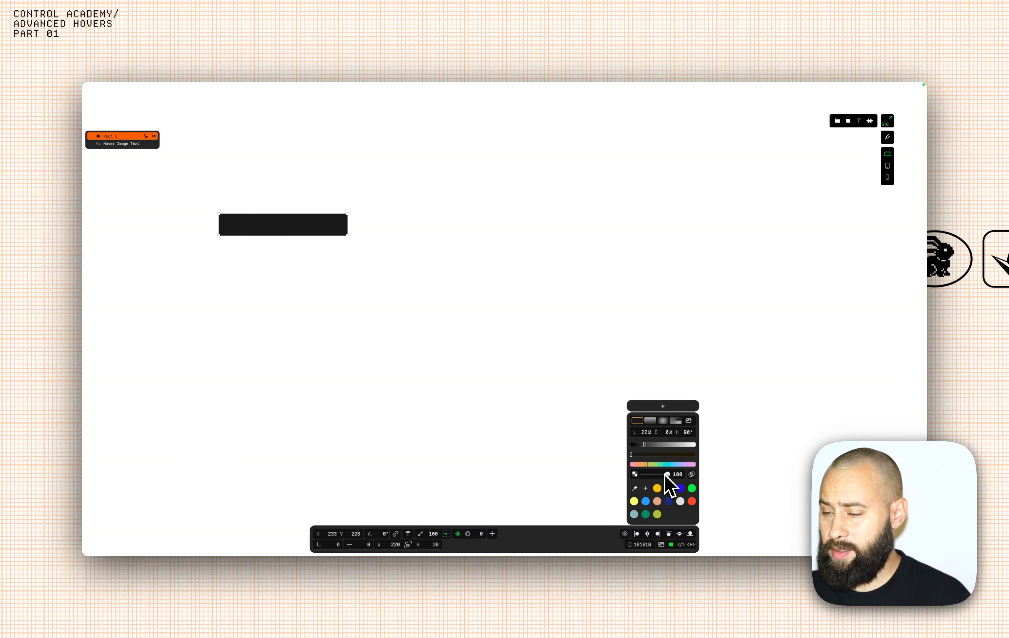
click(680, 501)
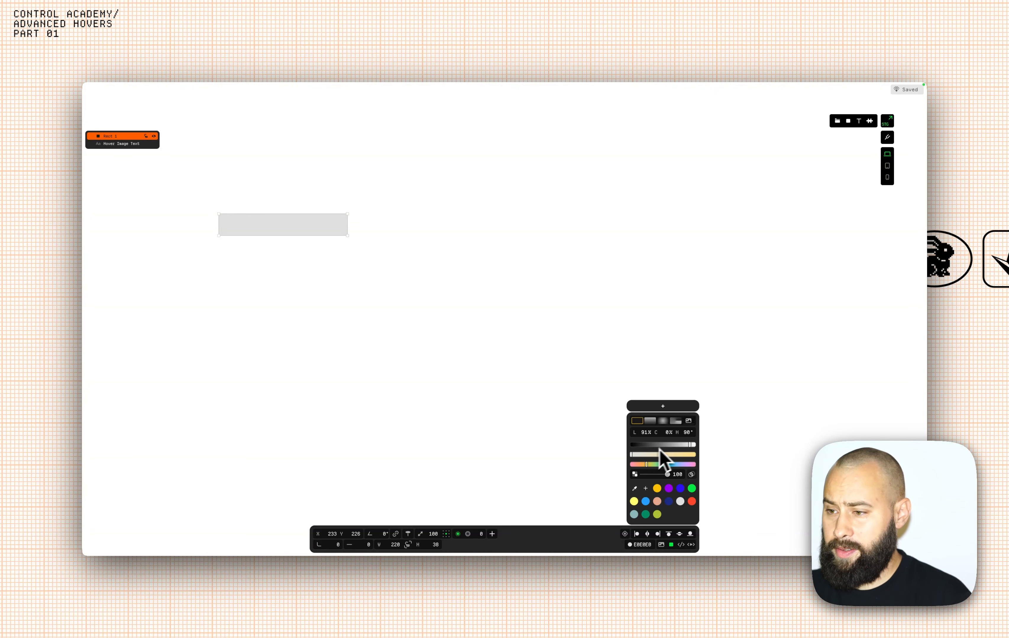
mouse_move(694, 446)
mouse_down()
mouse_move(701, 447)
mouse_move(681, 447)
mouse_up()
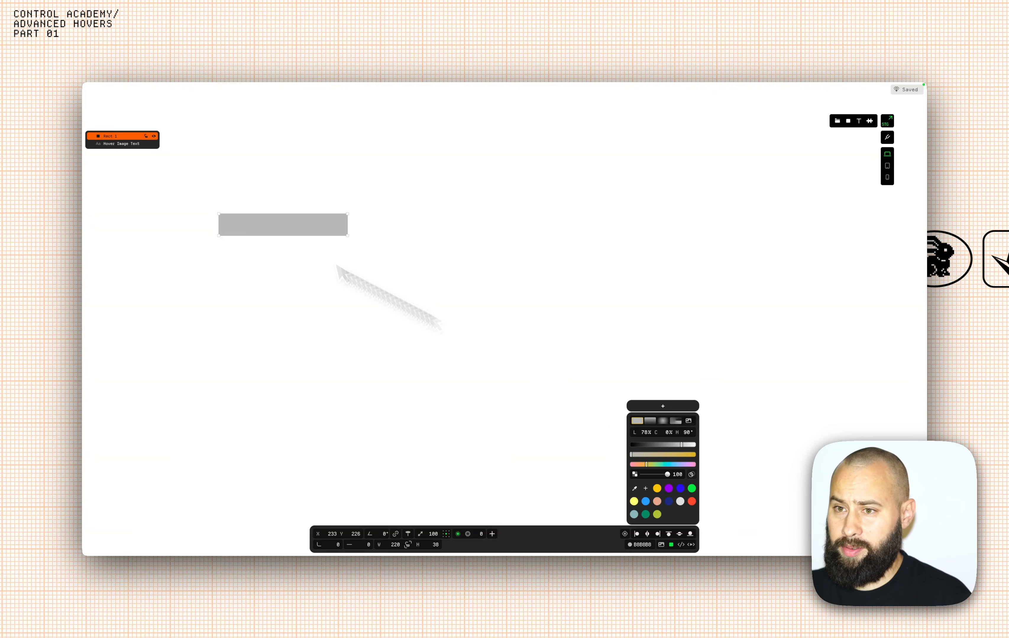
click(285, 271)
click(281, 231)
key(super+bracketleft)
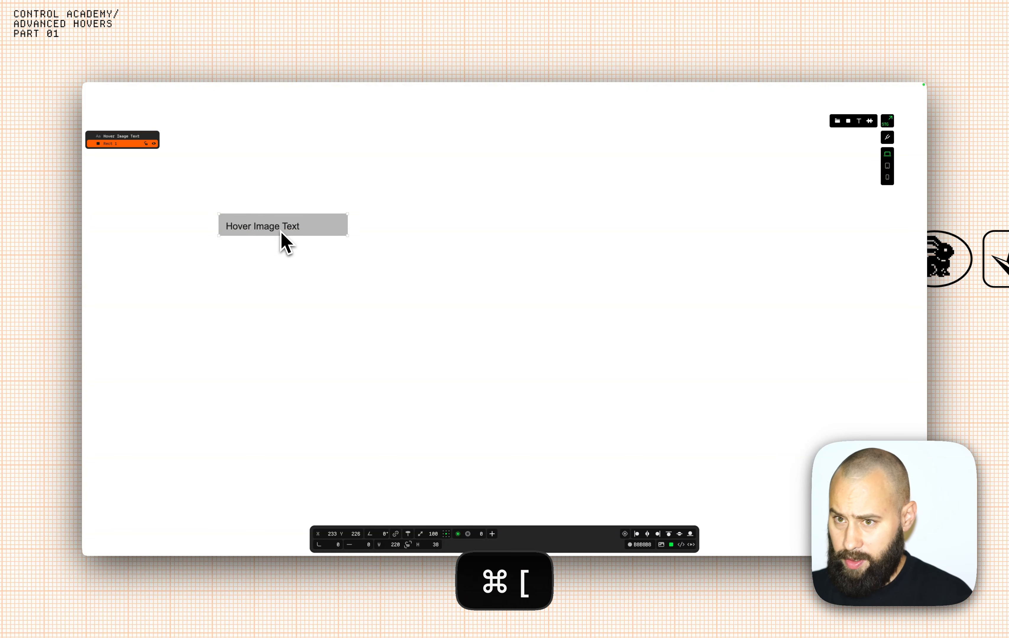
drag(331, 229, 327, 228)
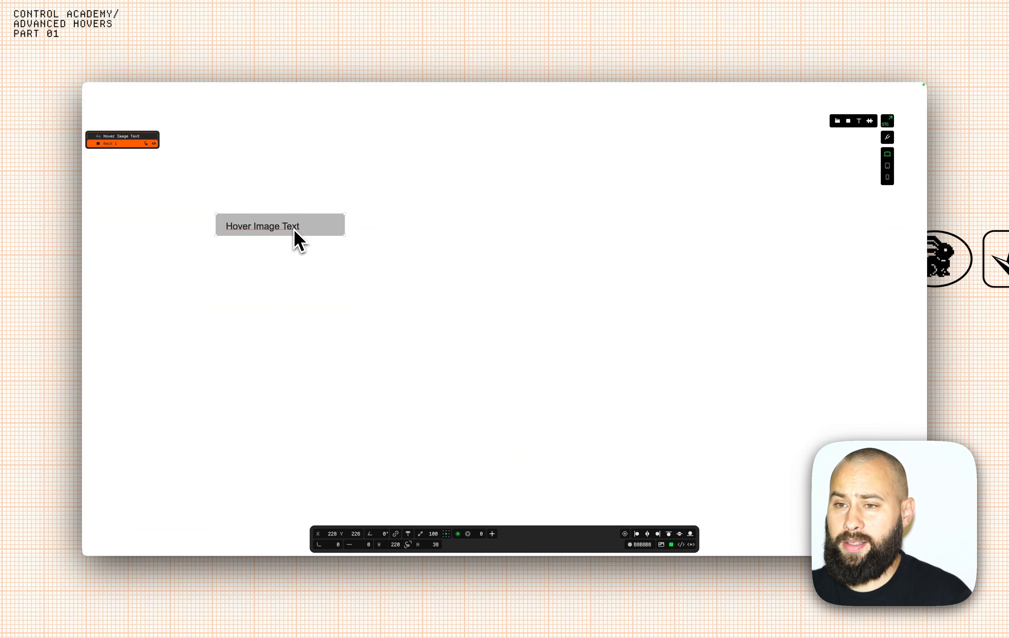
Nudge the 'Hover Image Text' label up and sideways to center it in the box.
click(295, 228)
key(alt+Up)
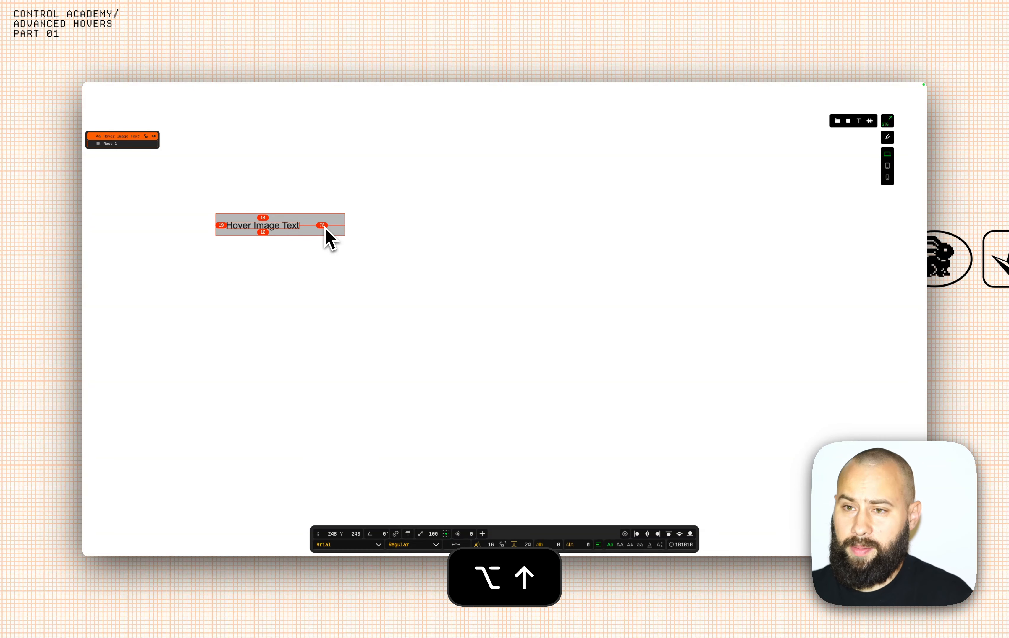
key(alt+Up)
key(alt+Left)
key(alt+Left)
key(alt+Left)
key(alt+Left)
key(alt+Left)
key(alt+Left)
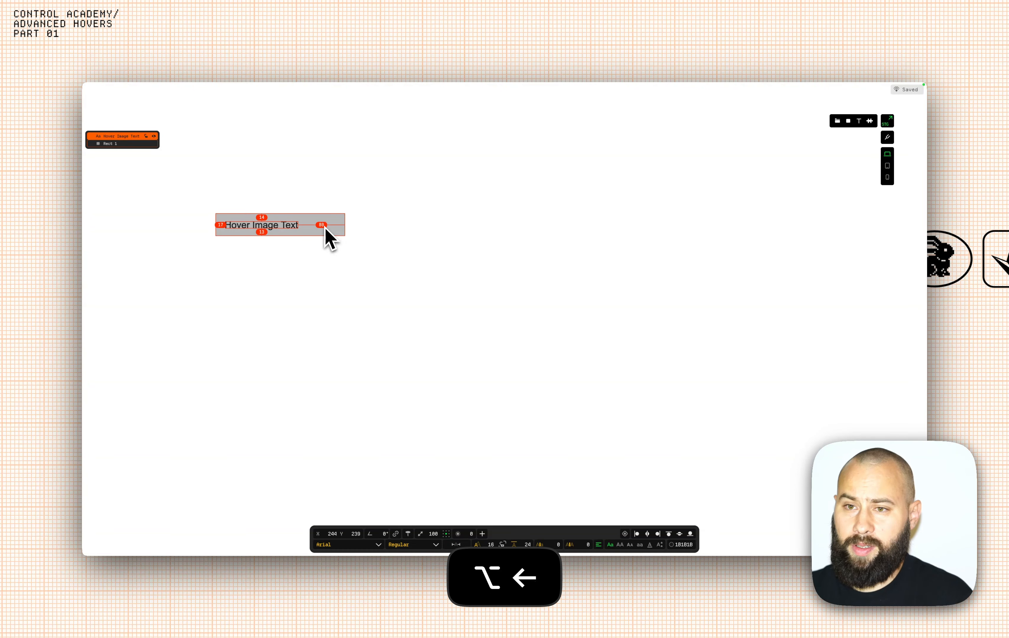
key(alt+Right)
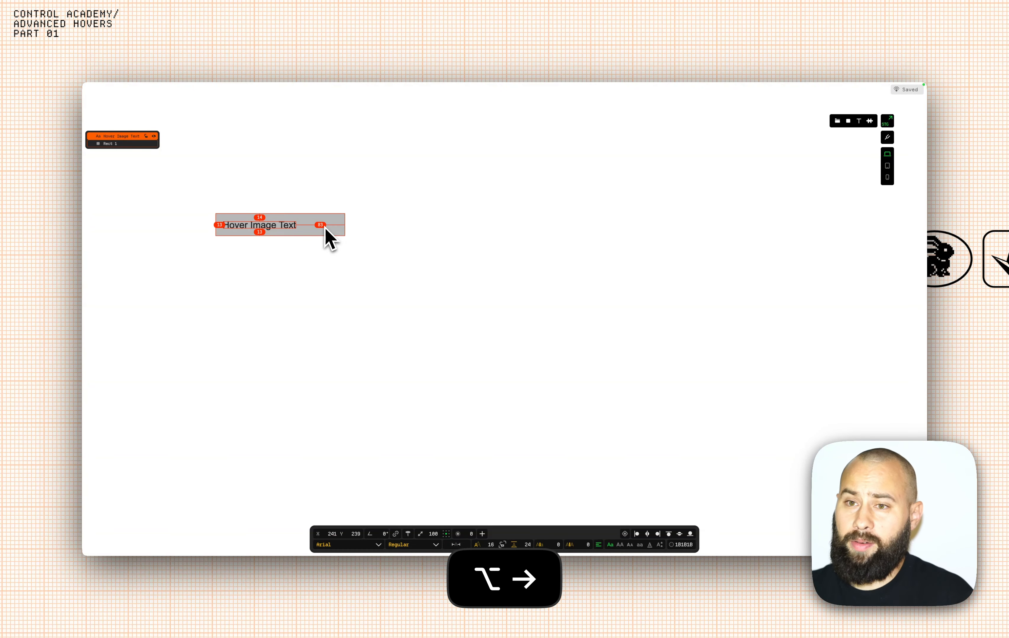
click(415, 235)
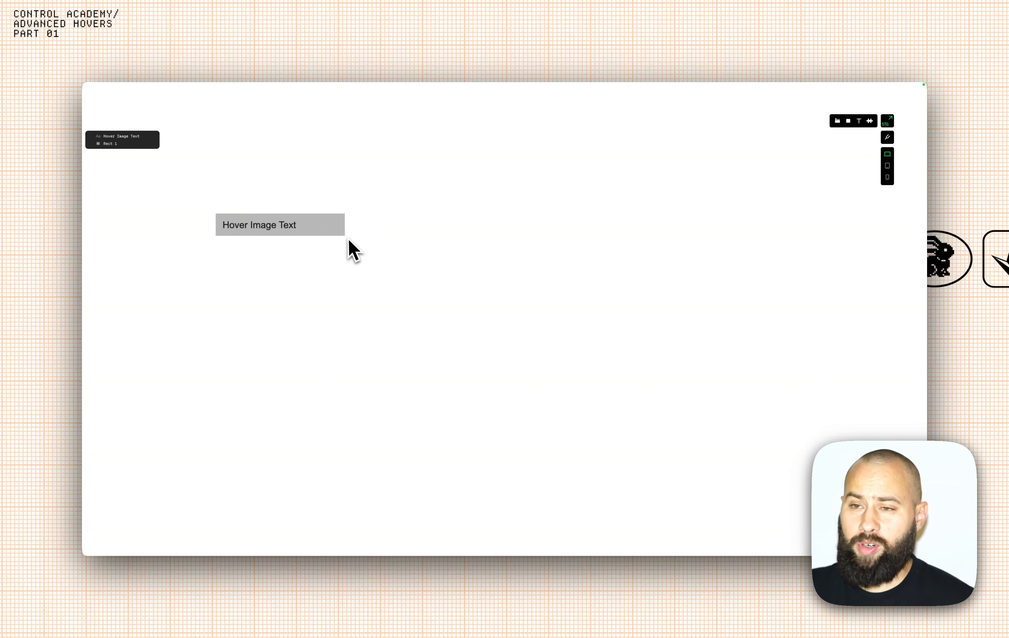
Set the background rectangle's fill to white FFFFFF.
click(339, 232)
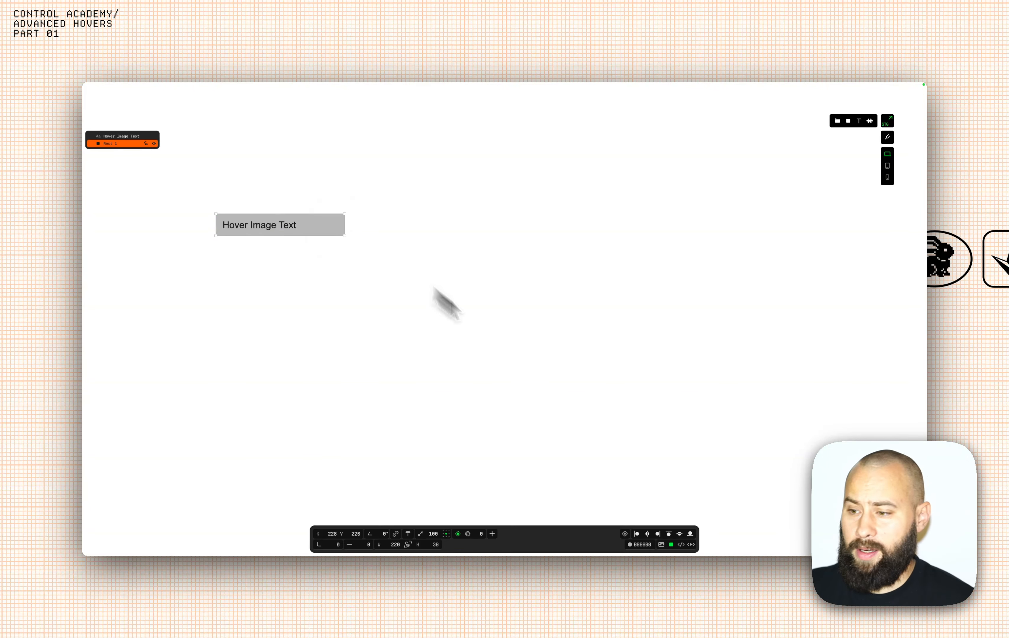
click(631, 544)
drag(681, 444, 698, 443)
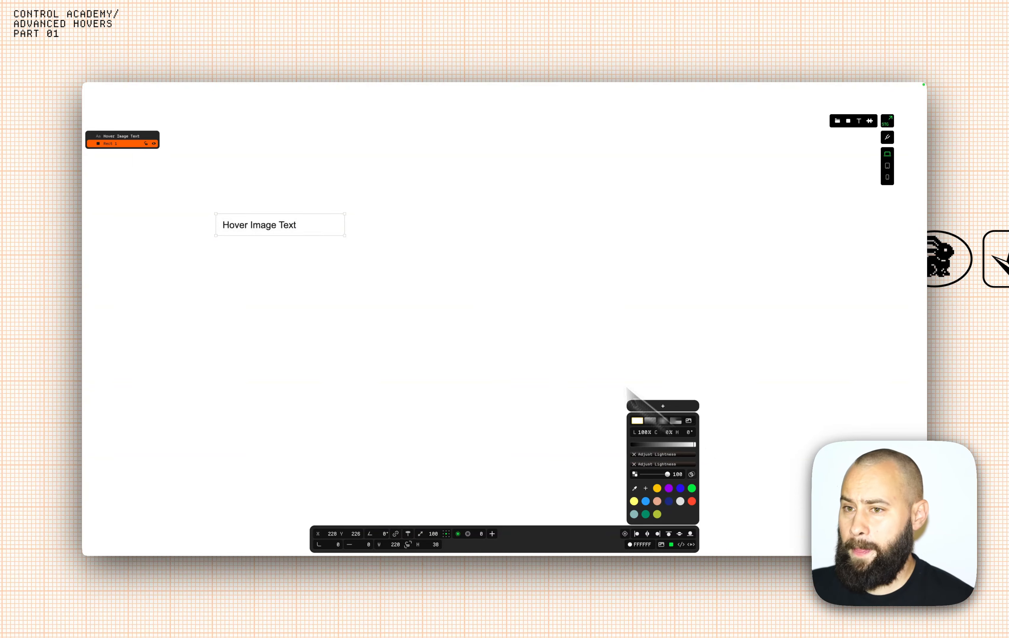
Import 4.jpg, then resize and position it to fill the right side of the page.
click(497, 291)
click(837, 121)
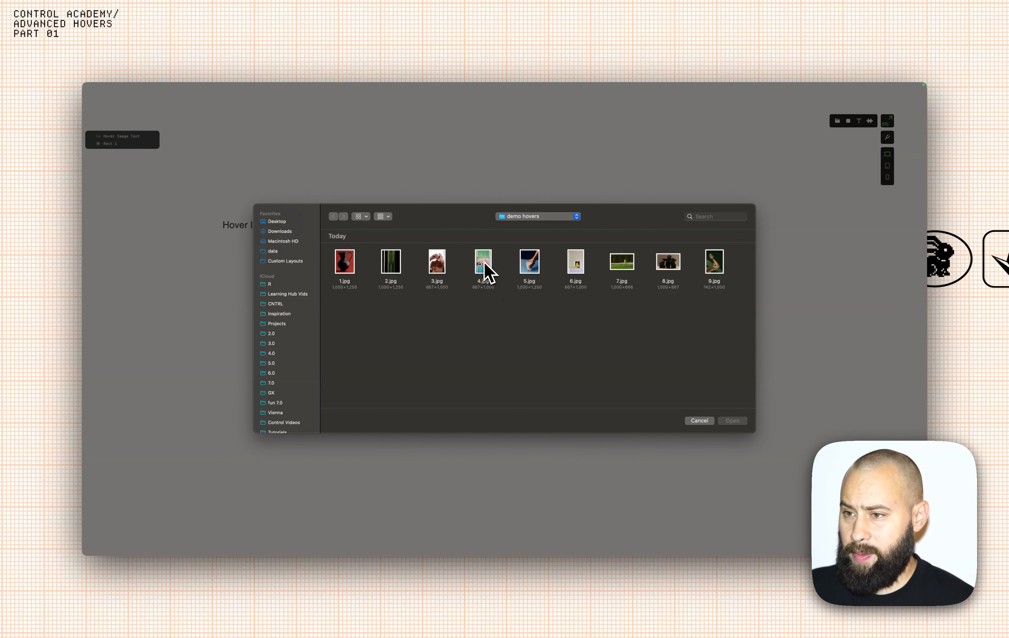
click(485, 265)
click(733, 421)
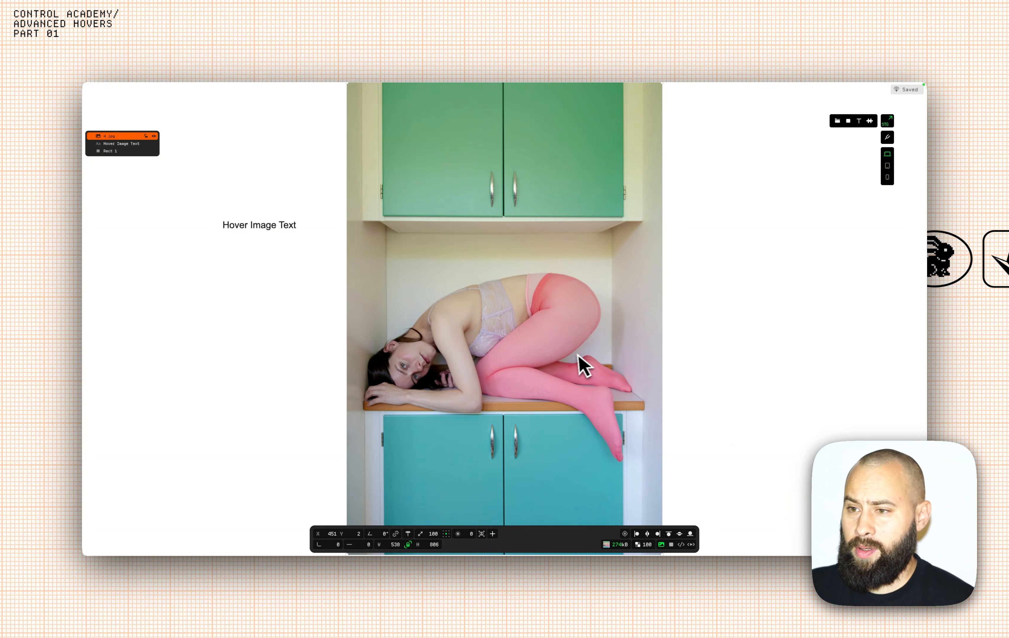
drag(660, 356, 615, 356)
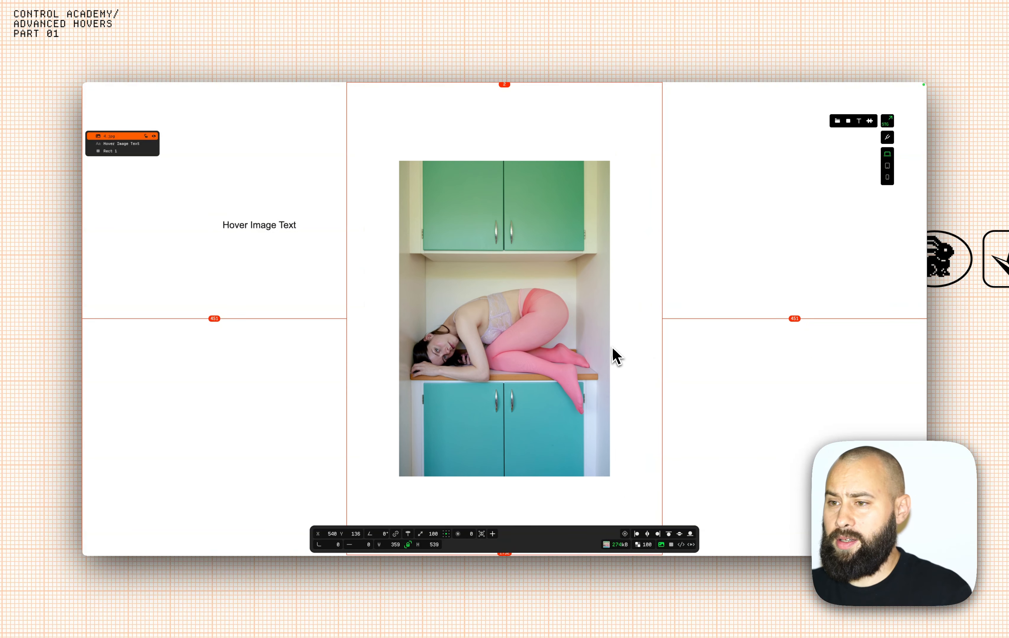
drag(522, 347, 682, 320)
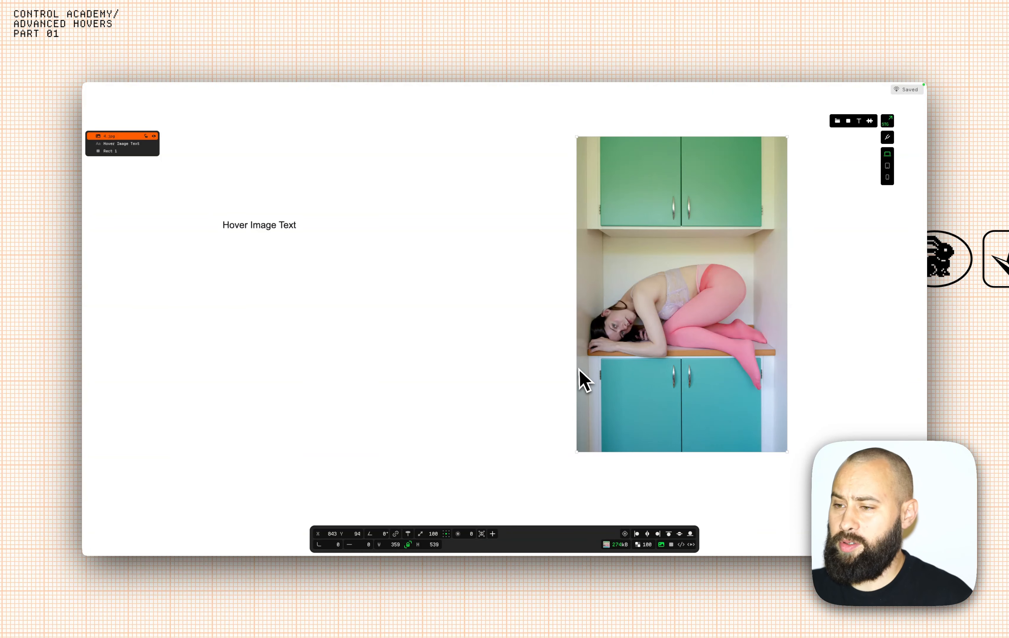
drag(576, 367, 521, 367)
drag(639, 336, 637, 347)
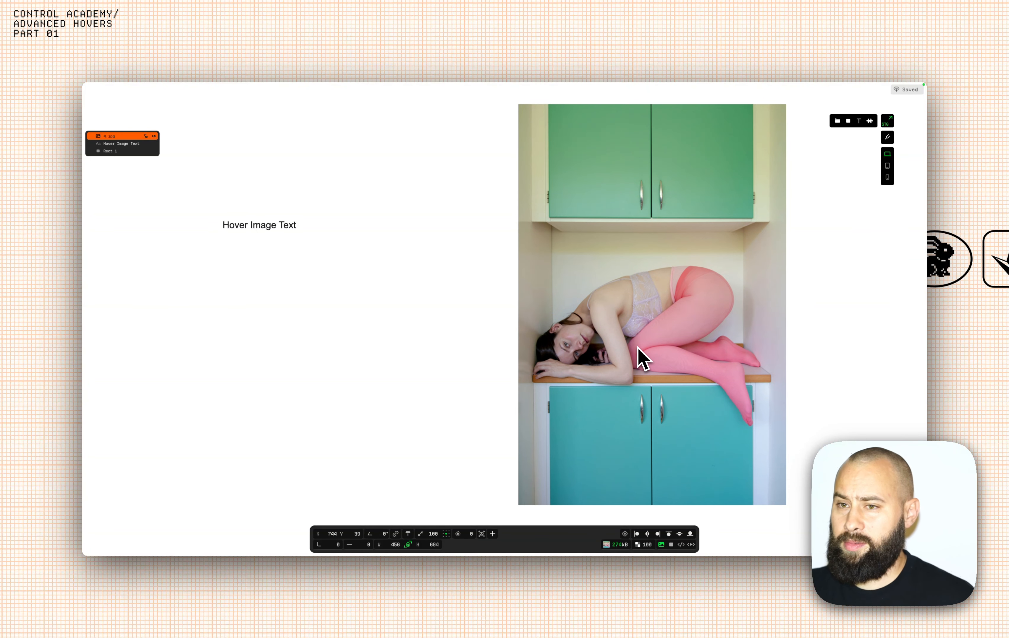
click(321, 279)
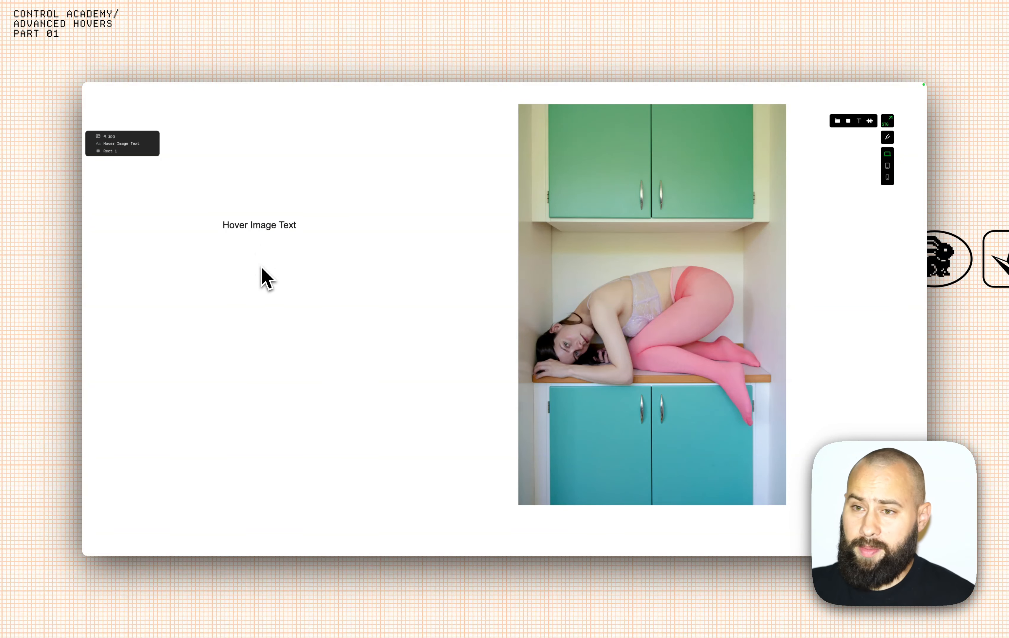
mouse_move(191, 107)
click(171, 91)
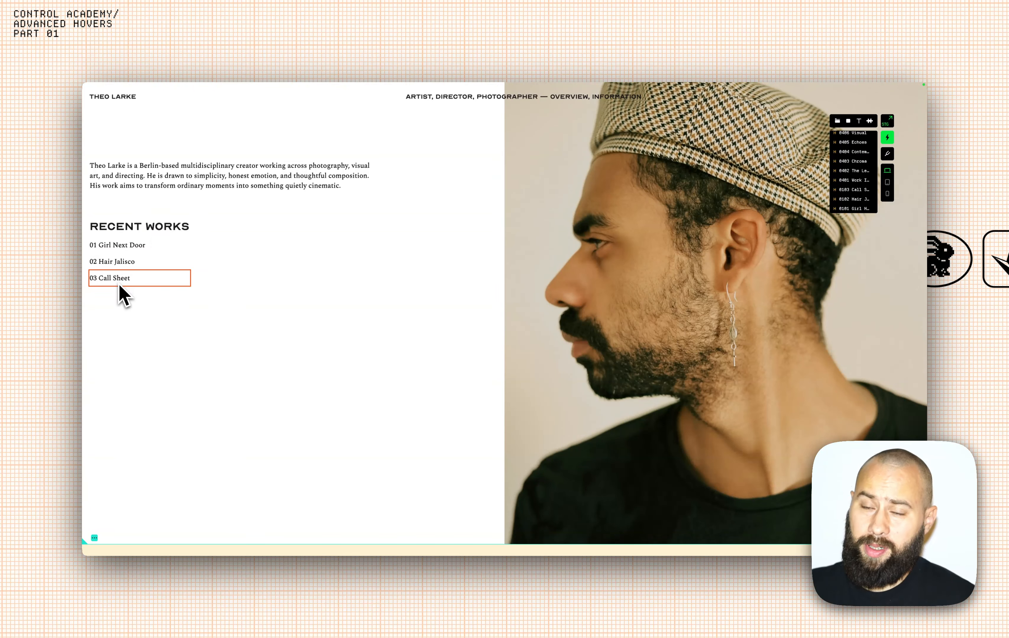
click(254, 100)
click(355, 101)
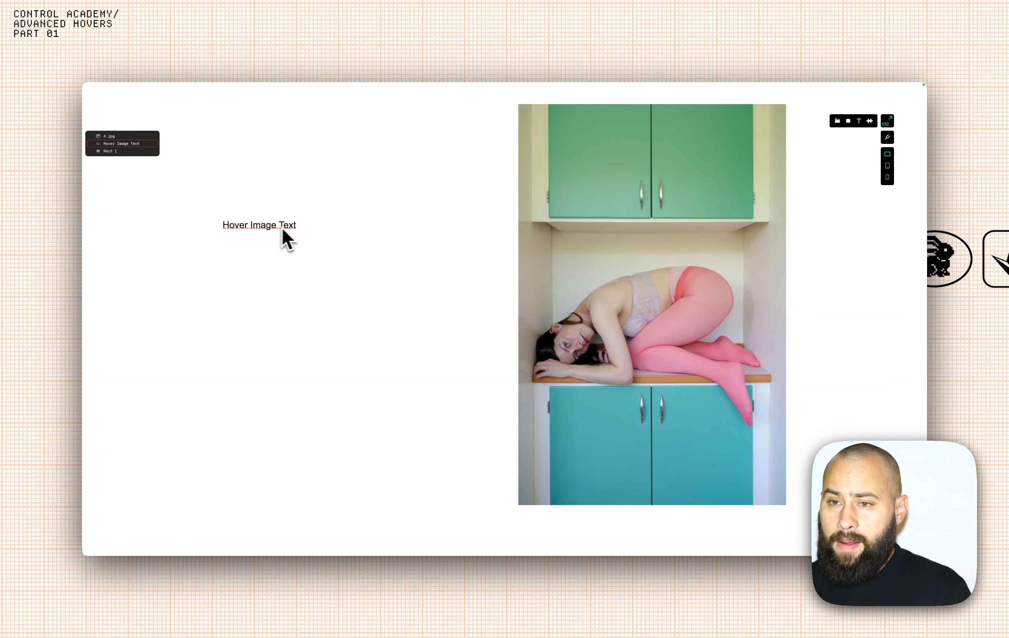
click(309, 228)
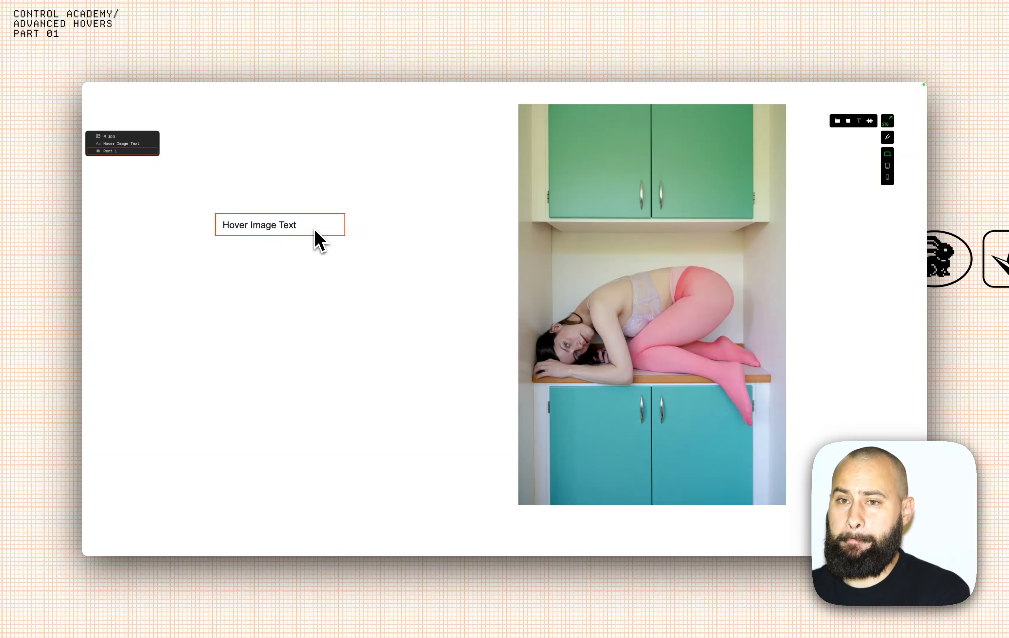
click(316, 230)
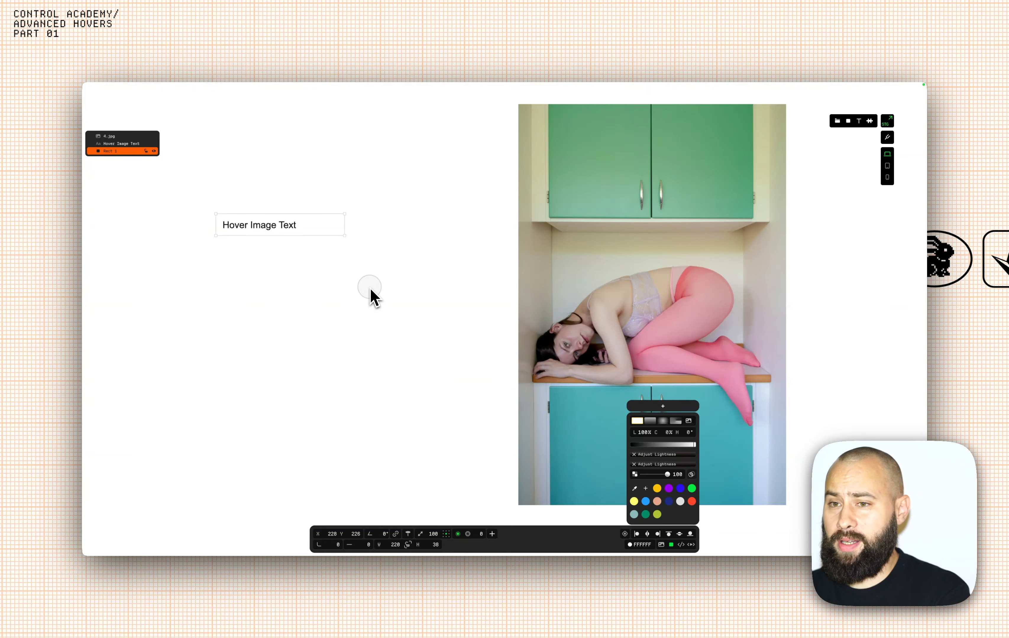
Create a new interaction named '01 Hover Image' for the background rectangle Rect 1.
click(370, 290)
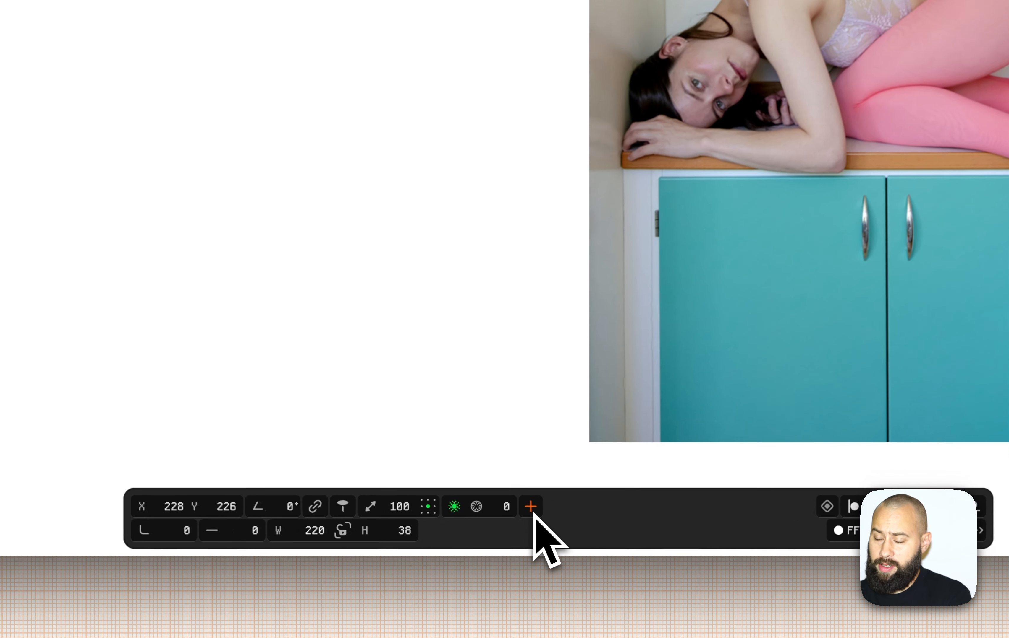
click(492, 534)
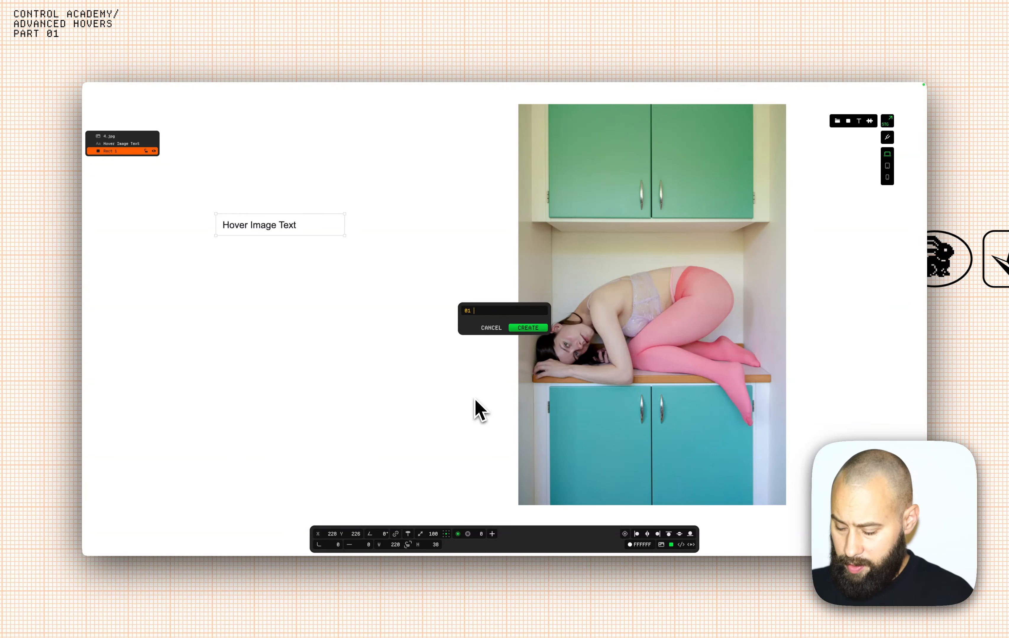
text(01 Hover IMa)
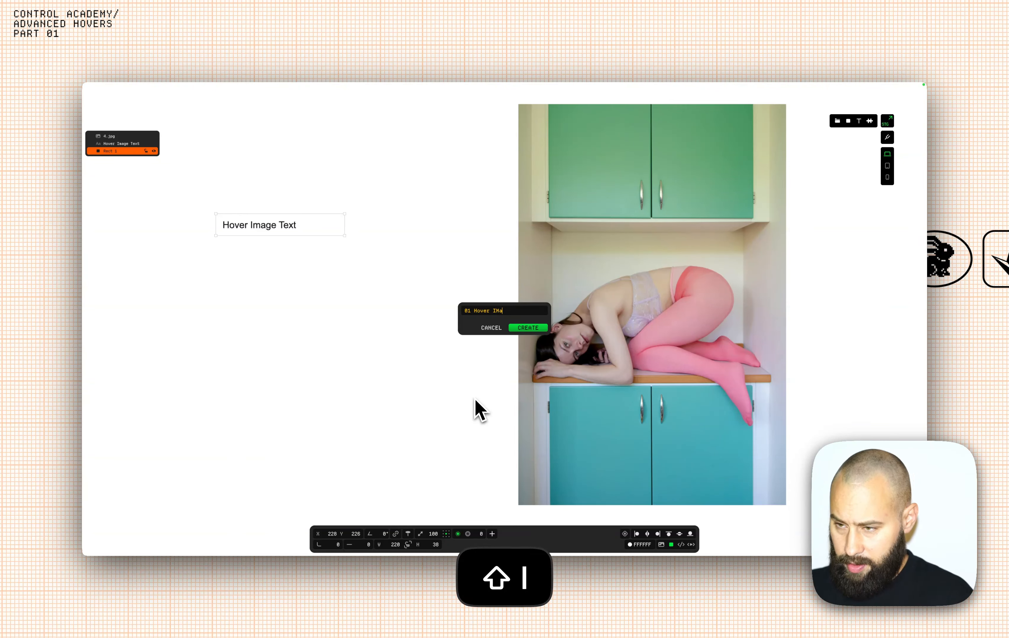
key(BackSpace)
key(BackSpace)
key(BackSpace)
key(BackSpace)
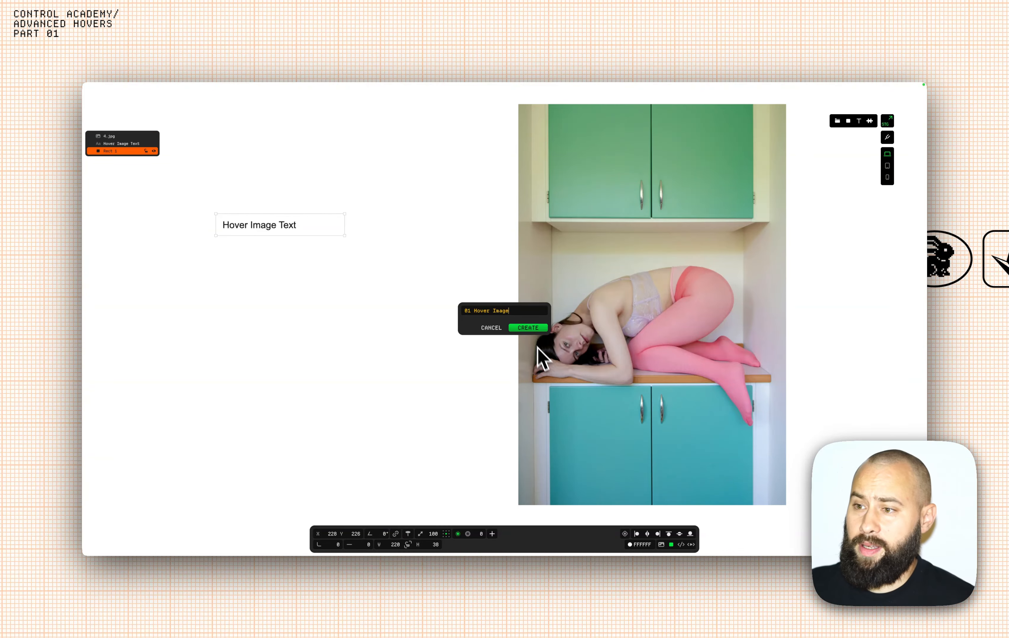
click(531, 329)
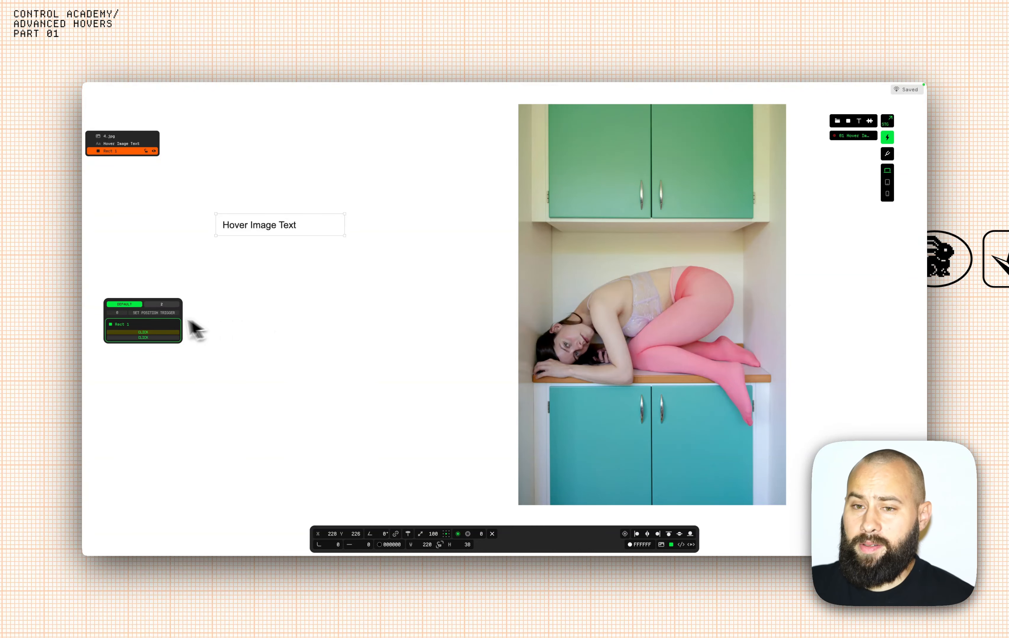
Toggle between the new interaction's DEFAULT and 2 states to compare them.
click(157, 304)
click(128, 304)
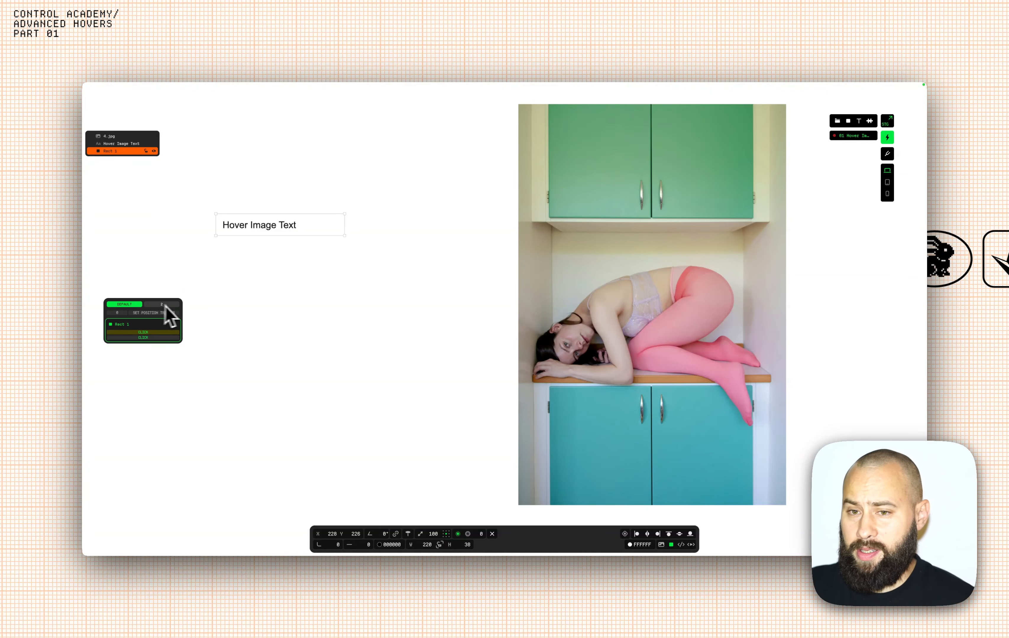
click(166, 303)
click(132, 304)
click(163, 304)
click(127, 303)
click(158, 304)
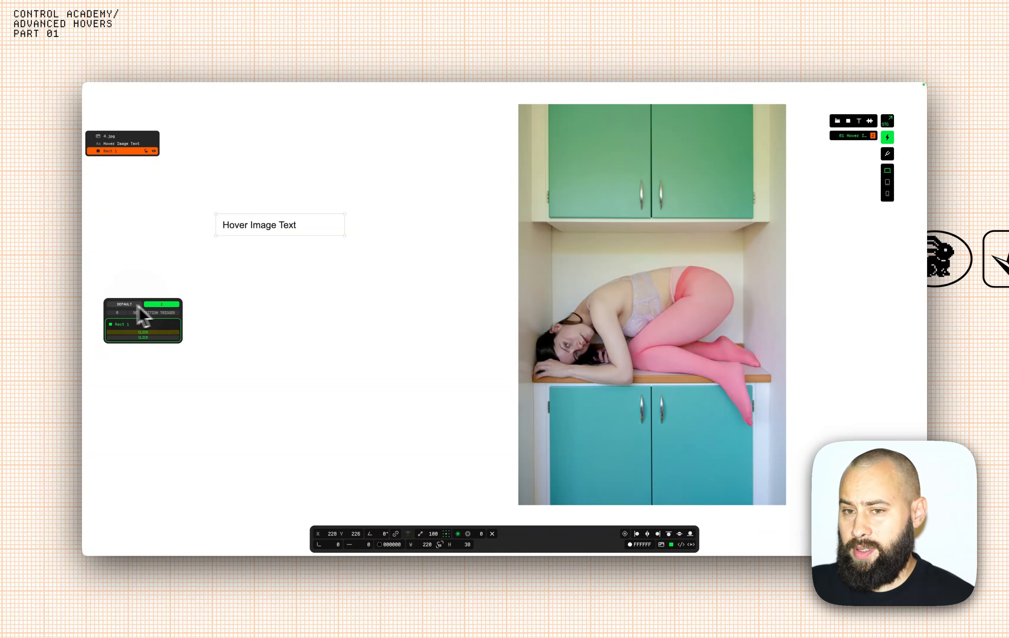
click(125, 303)
click(160, 304)
click(123, 304)
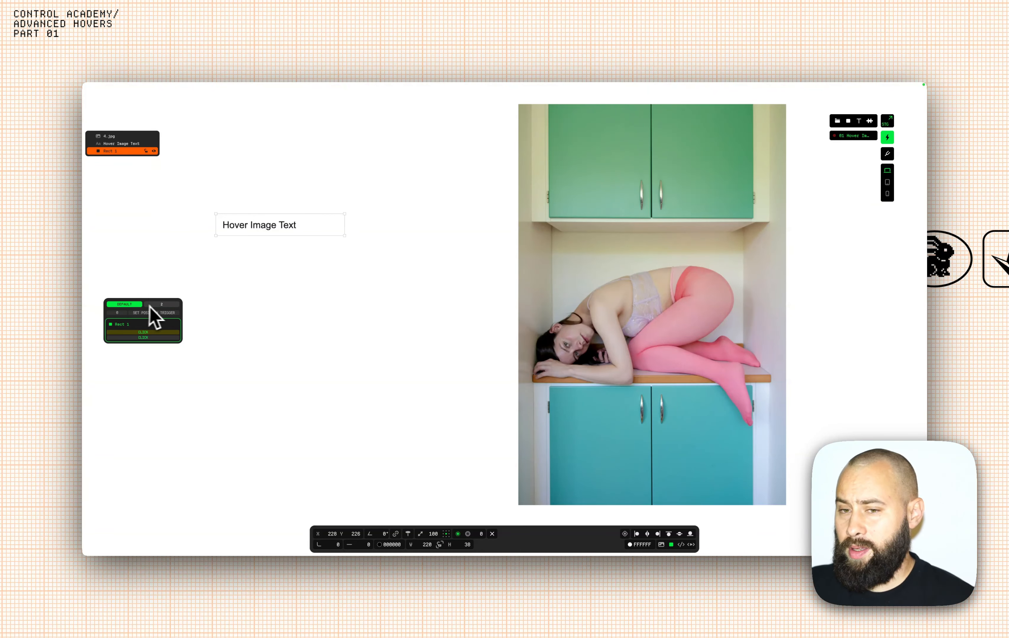
click(160, 304)
click(125, 304)
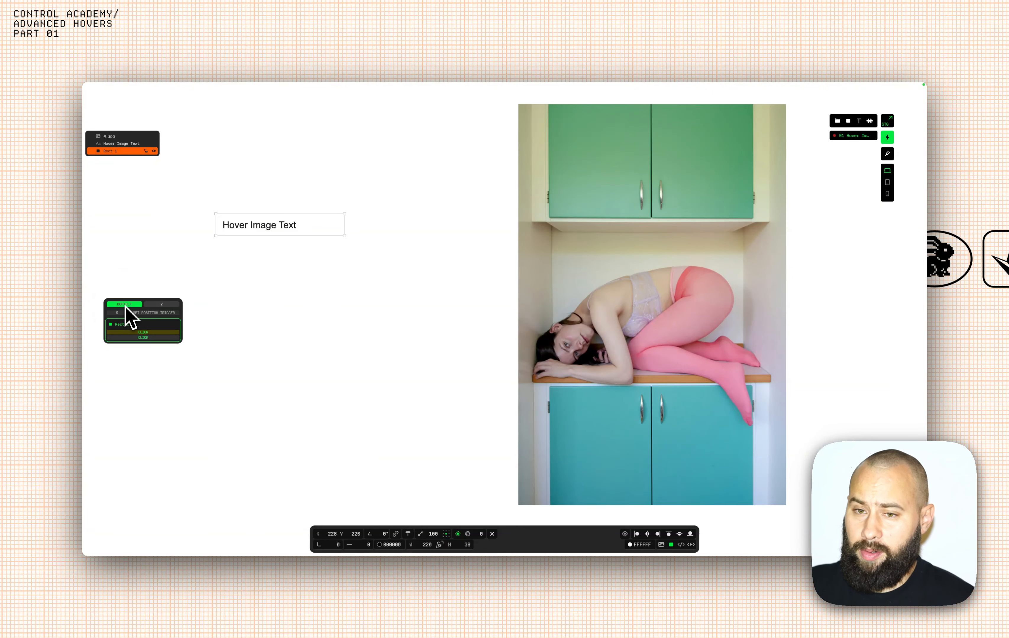
Set 4.jpg's default-state opacity to 0 and confirm it shows only in state 2.
click(567, 314)
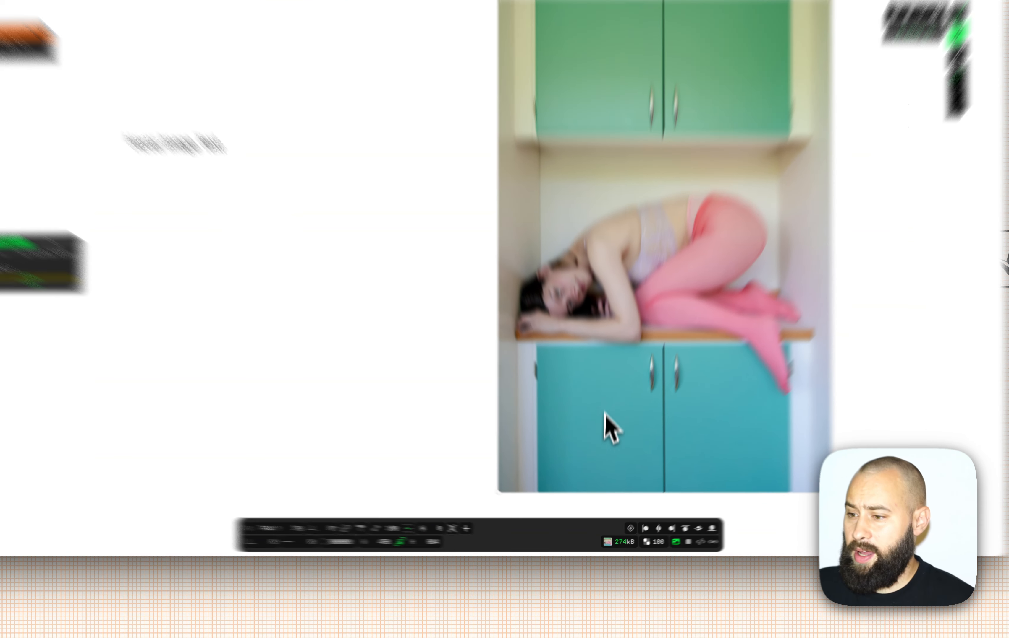
scroll(690, 533, down, 10)
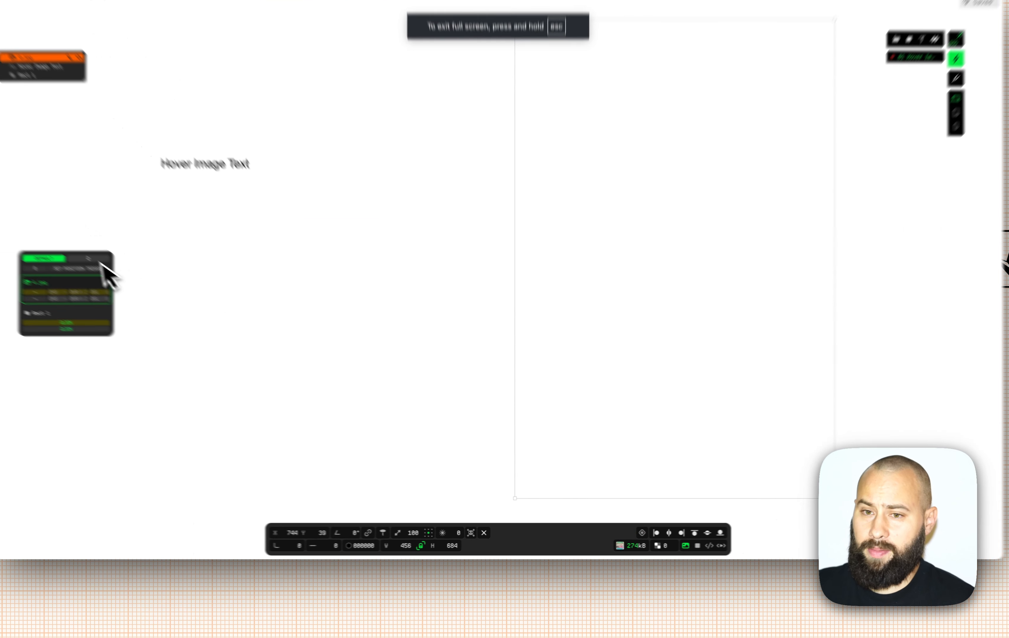
click(160, 304)
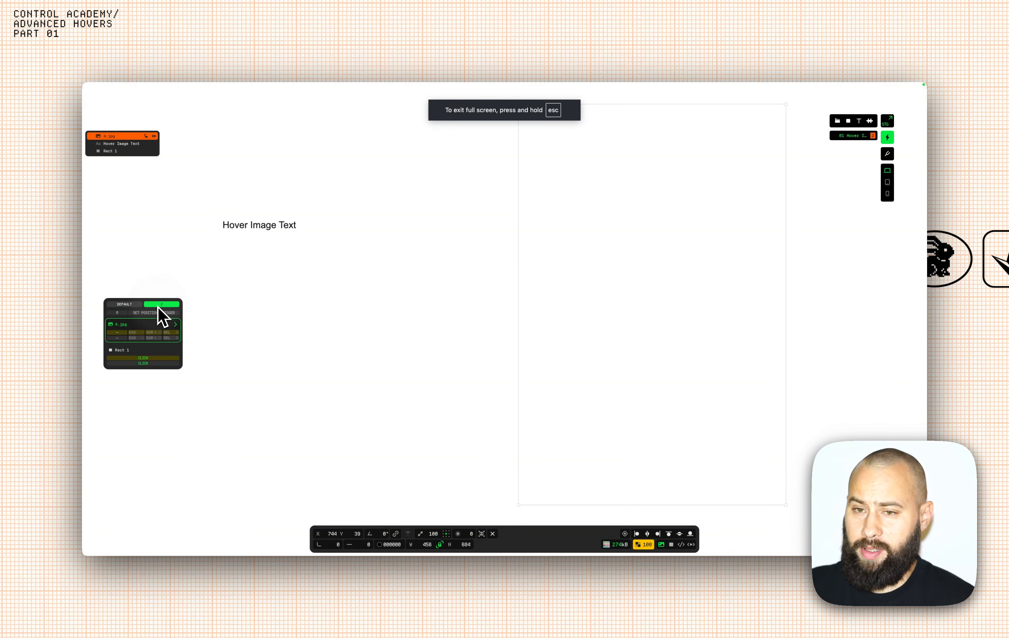
click(134, 305)
click(160, 304)
click(137, 304)
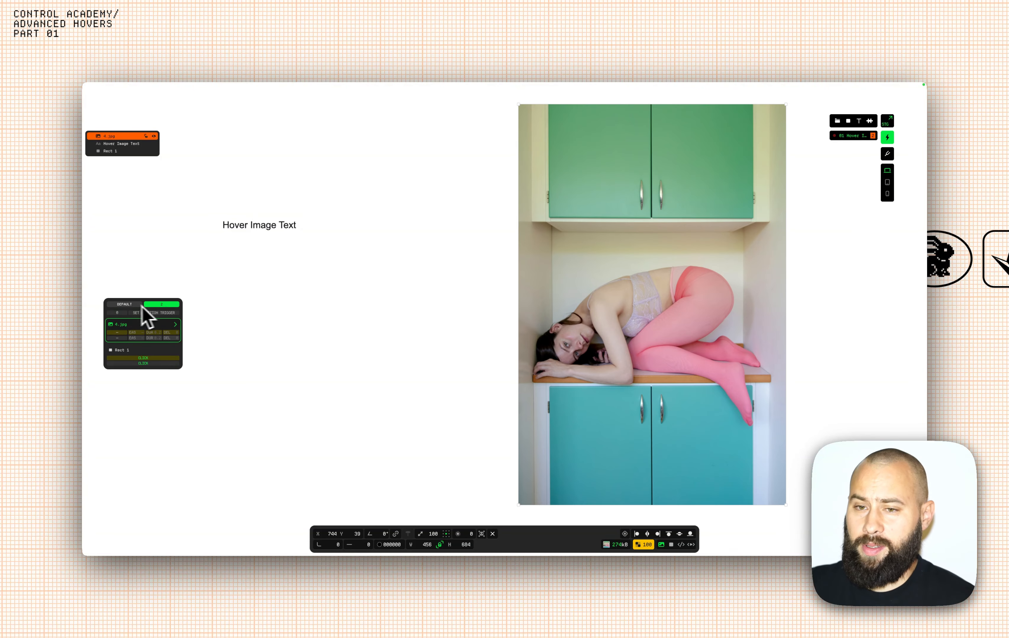
click(161, 305)
click(162, 305)
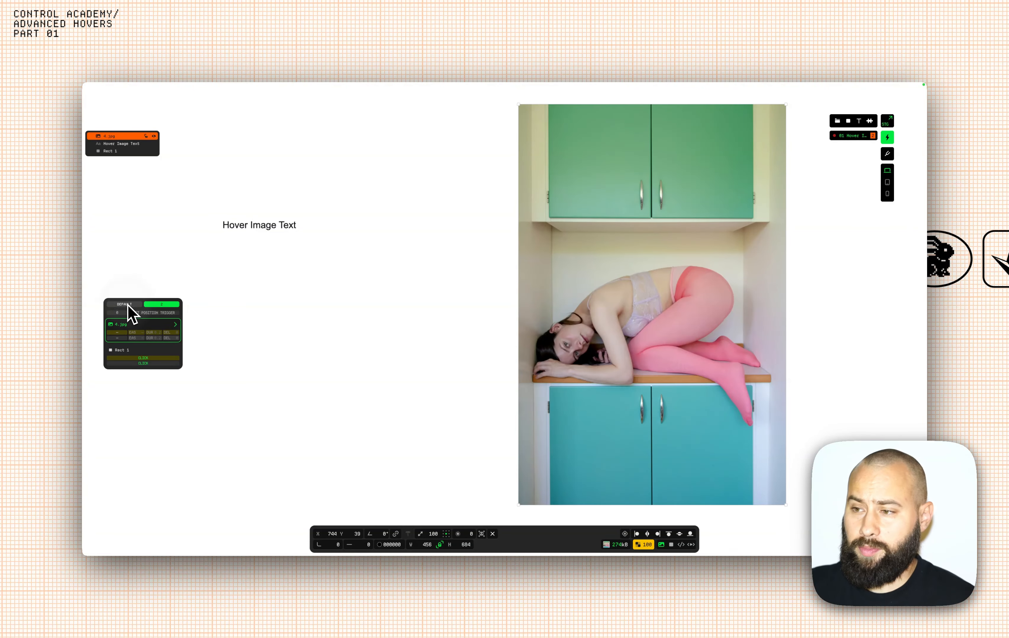
click(131, 305)
click(167, 305)
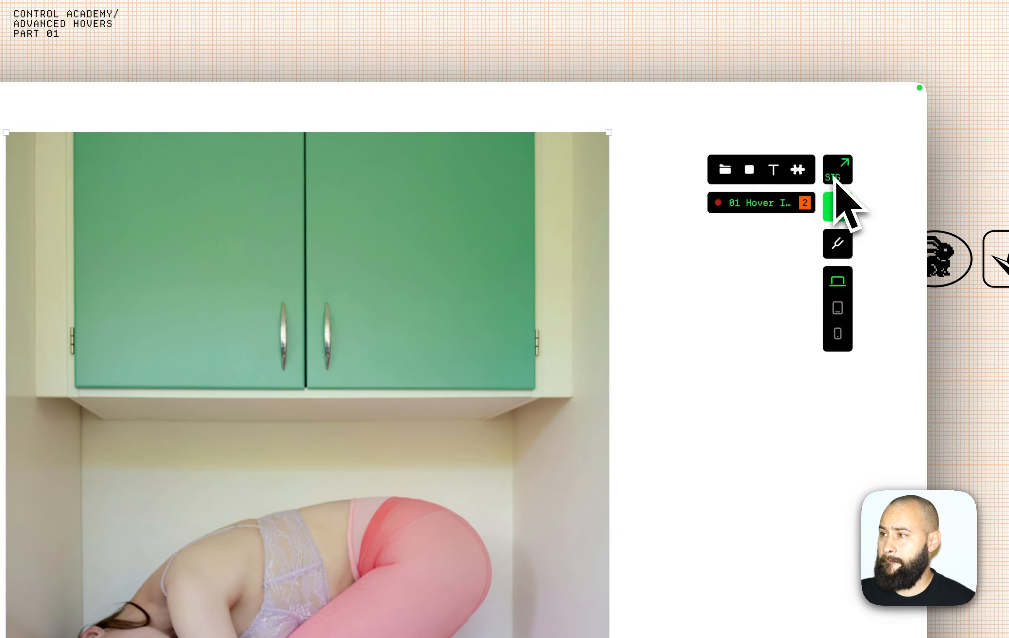
click(835, 177)
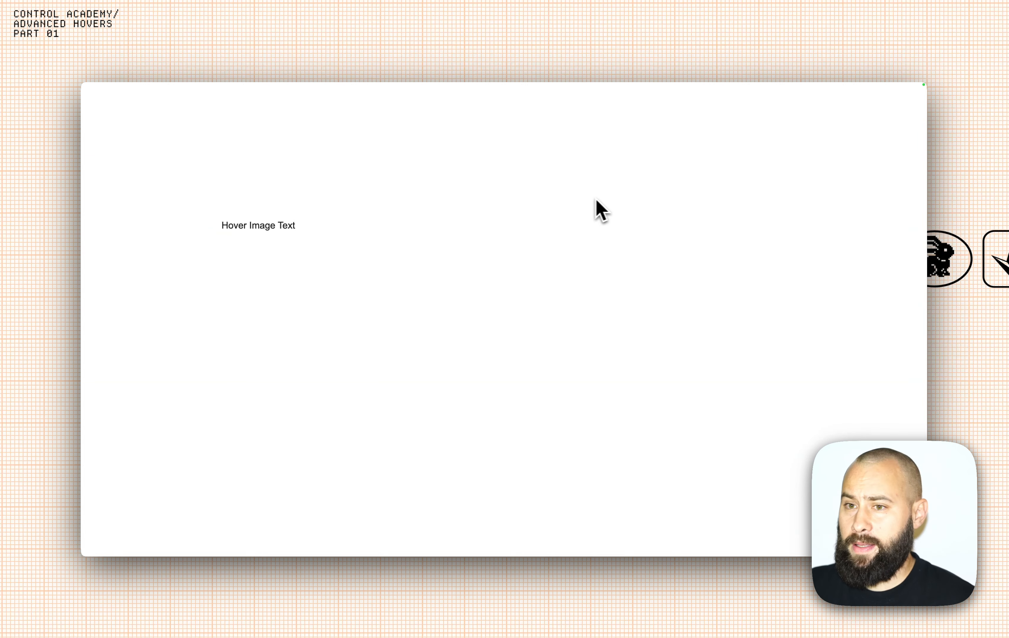
mouse_move(305, 230)
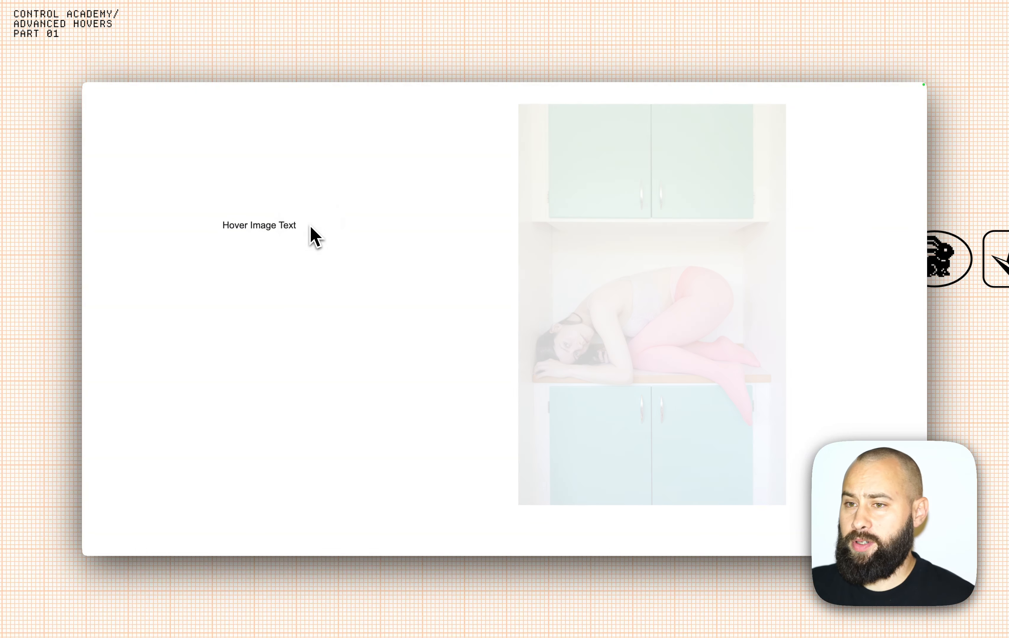
click(313, 229)
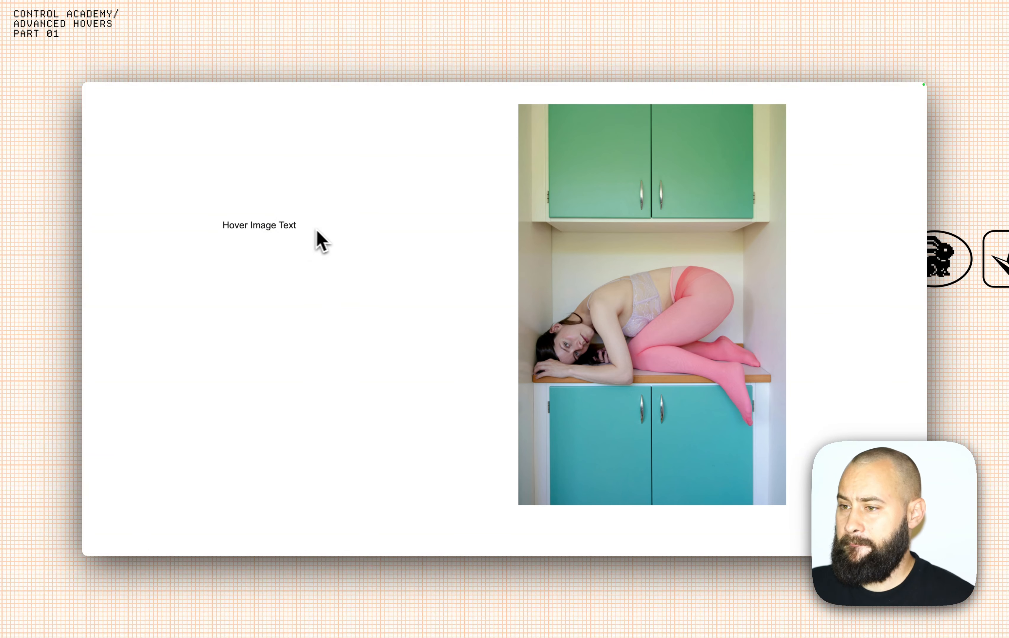
click(360, 100)
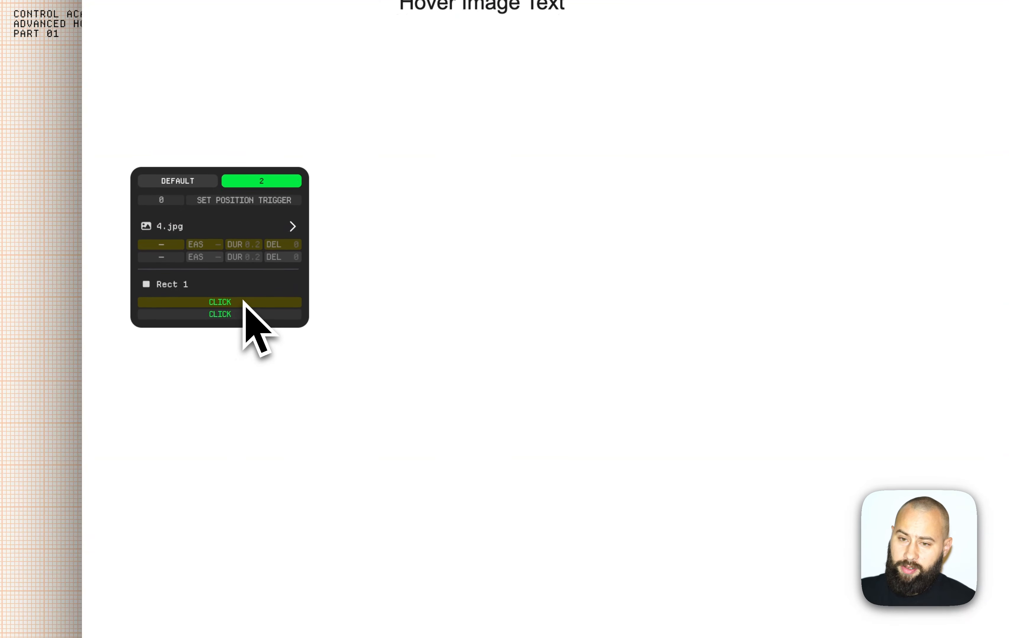
Change Rect 1's CLICK triggers to HOV IN and HOV OUT, then view the page preview.
click(153, 358)
click(241, 314)
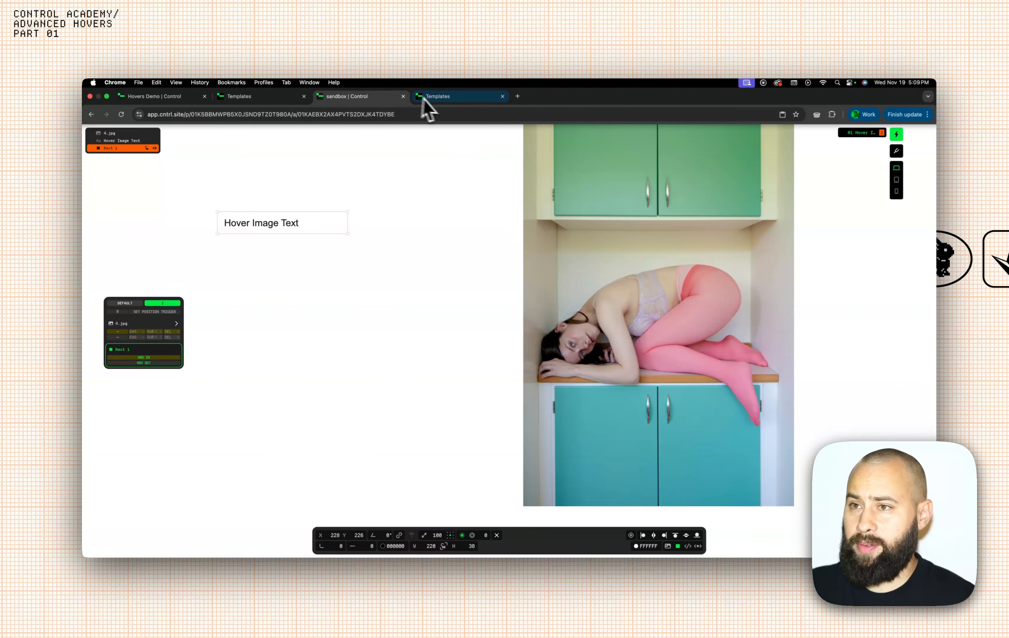
click(431, 100)
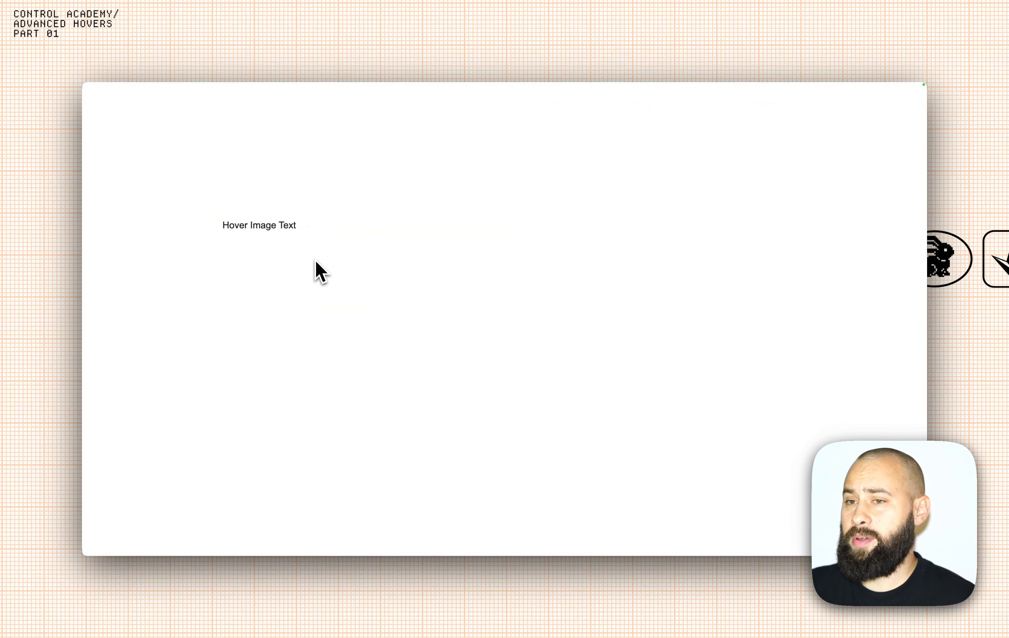
Test hovering the label in the preview, then return to the sandbox editor.
mouse_move(312, 237)
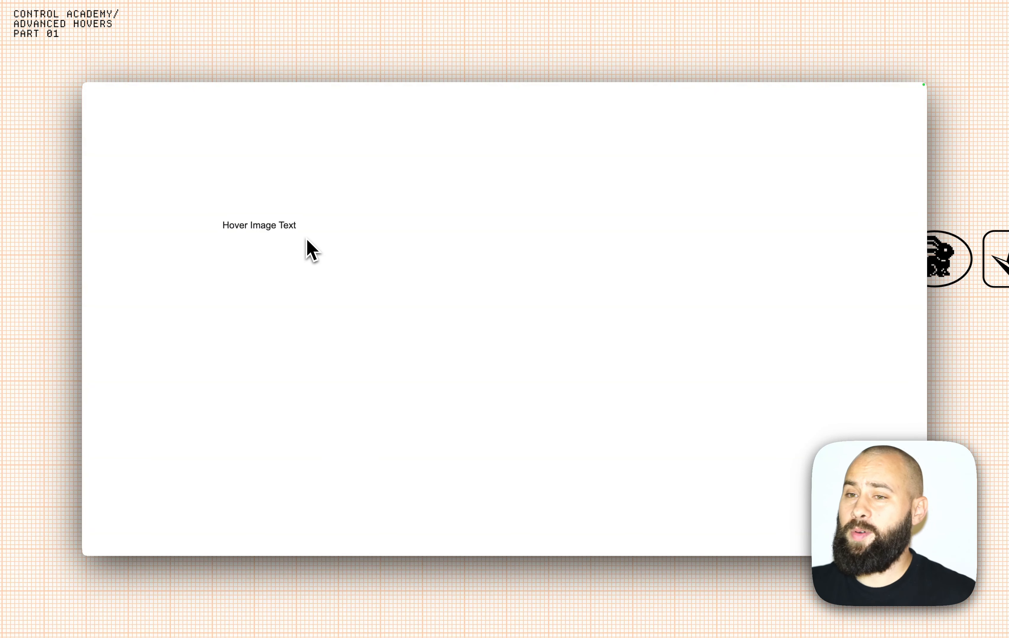
mouse_move(305, 84)
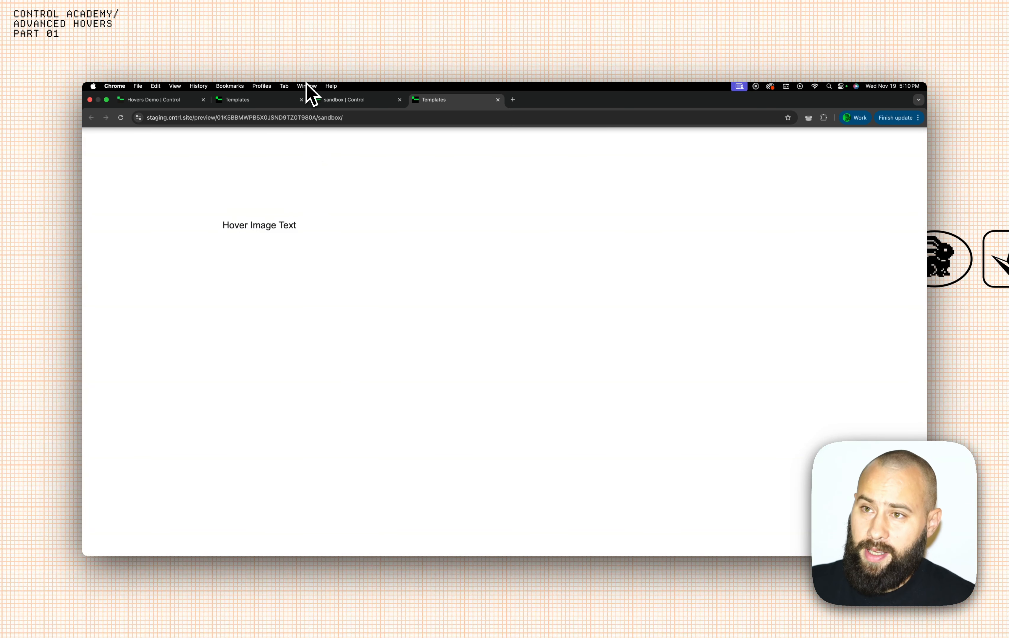
click(351, 101)
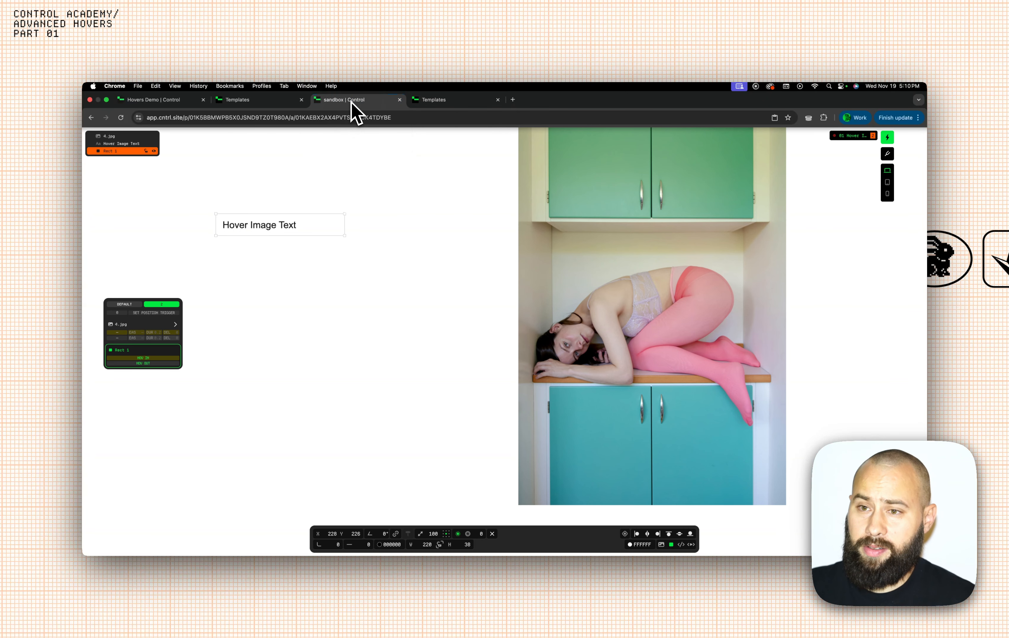
Make the Hover Image Text layer let hovers pass through to Rect 1.
click(269, 227)
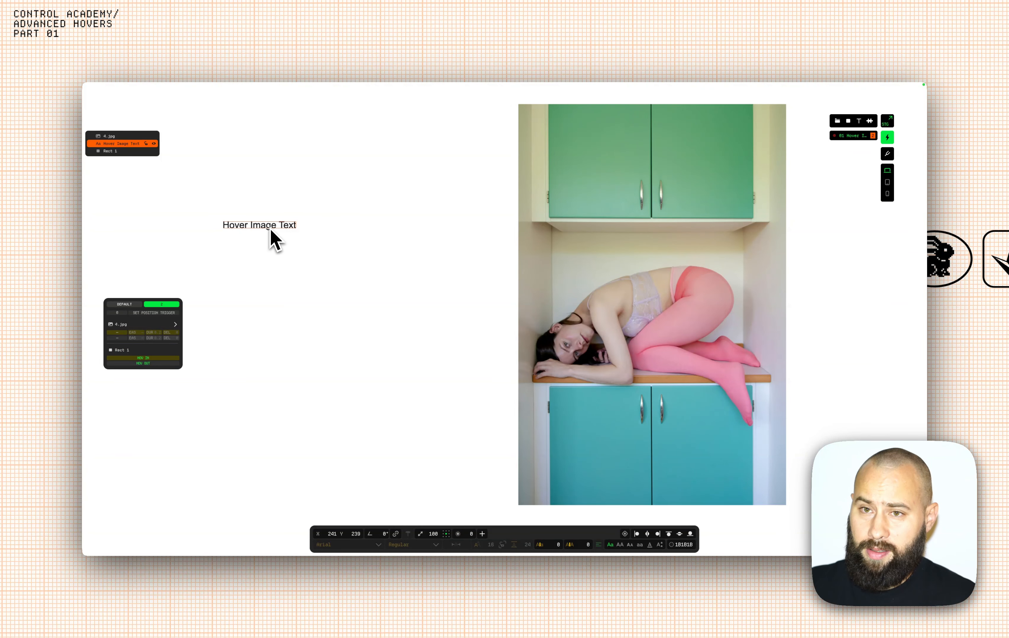
right_click(124, 145)
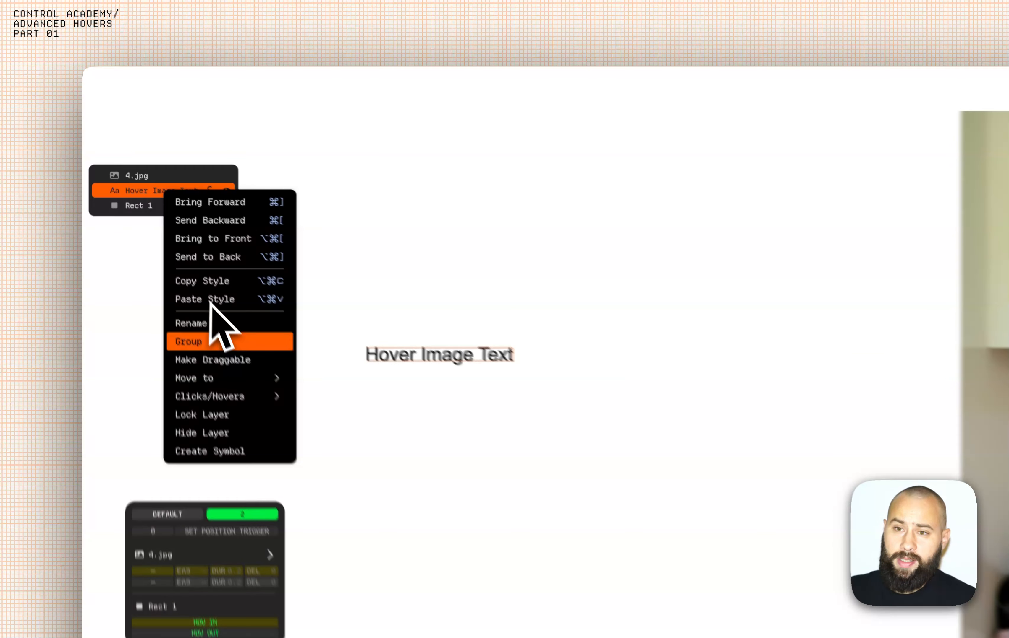
mouse_move(168, 247)
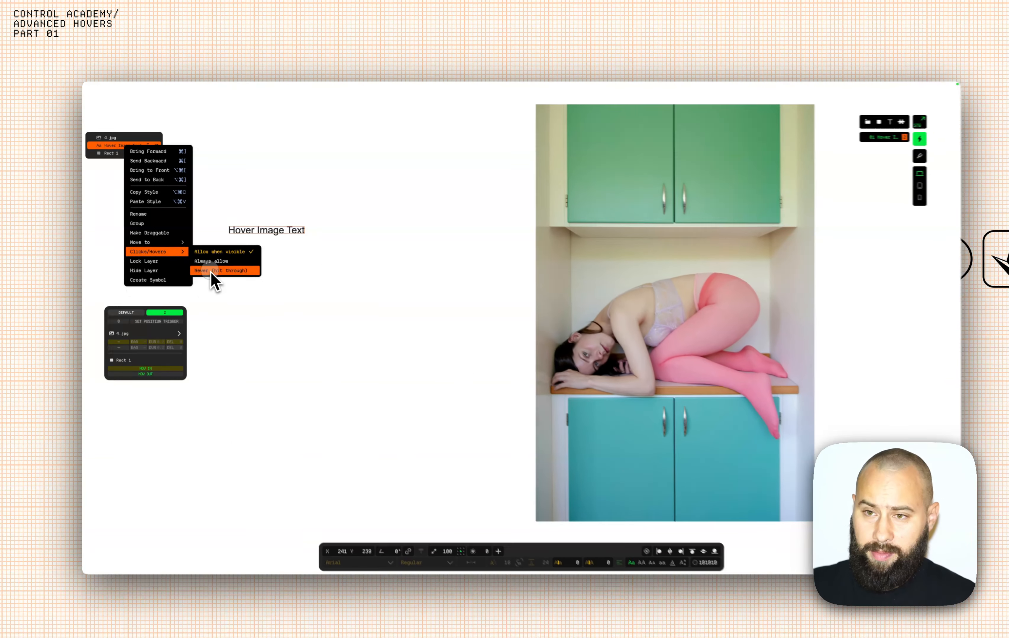
click(364, 475)
click(284, 279)
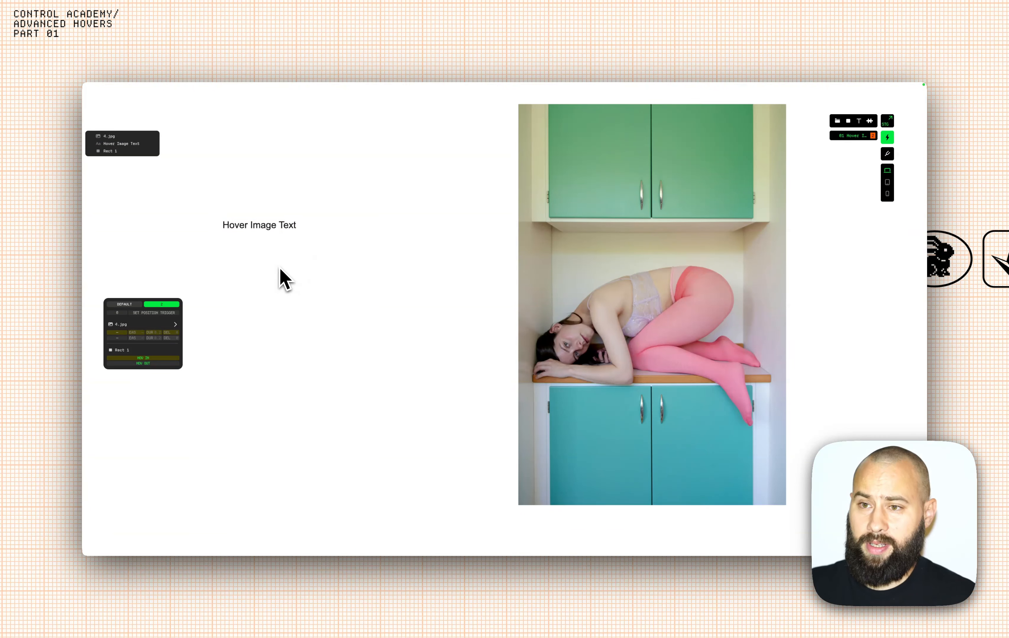
Preview the page to confirm hovering the label reveals 4.jpg, then return to the editor.
mouse_move(354, 101)
click(432, 101)
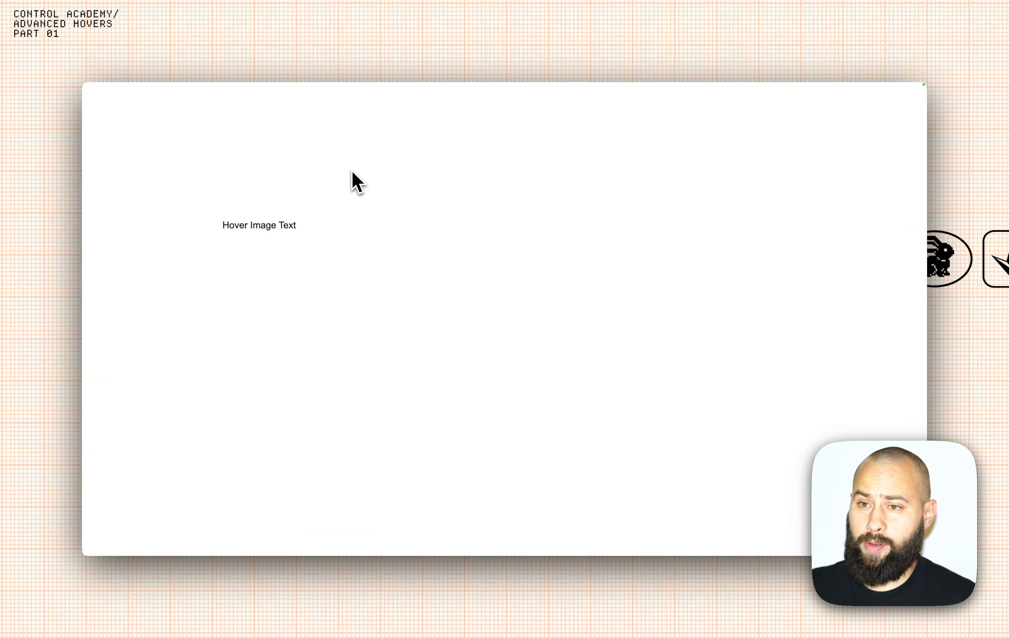
mouse_move(285, 220)
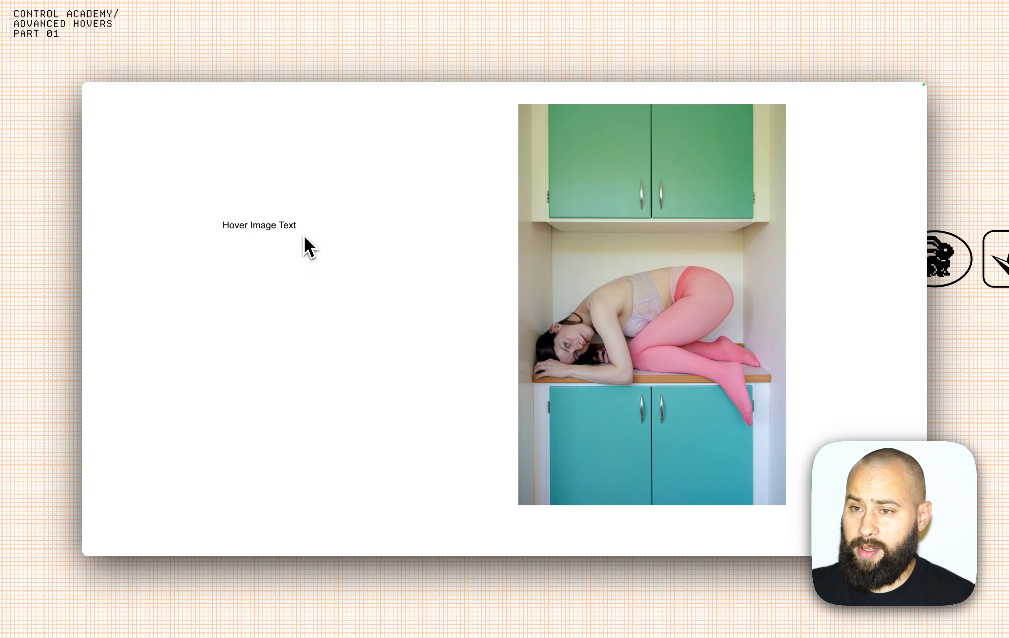
click(338, 100)
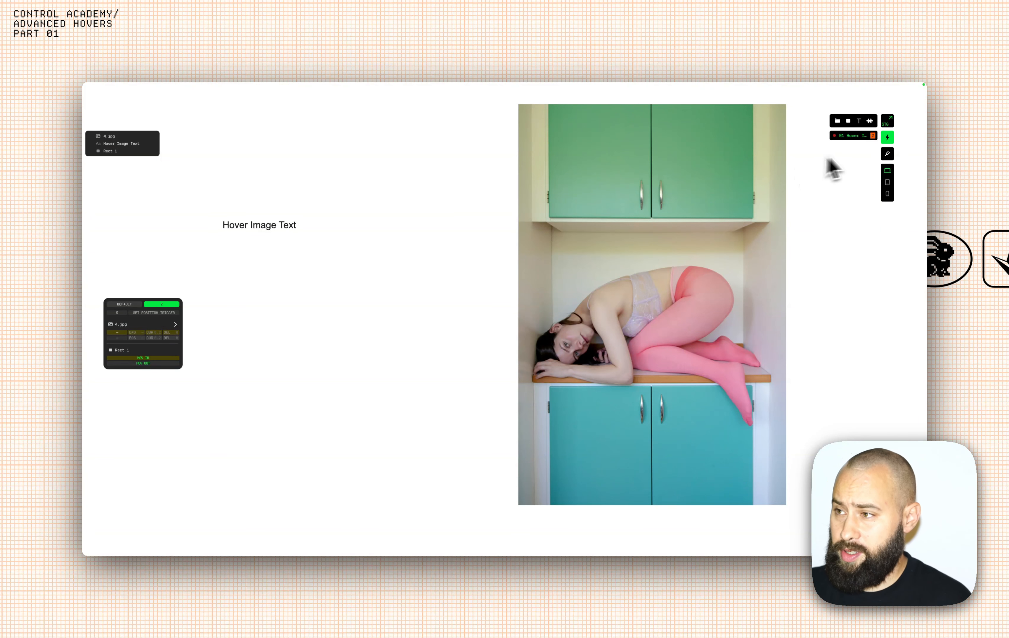
Delete the existing hover interaction and the rectangle Rect 1.
right_click(852, 137)
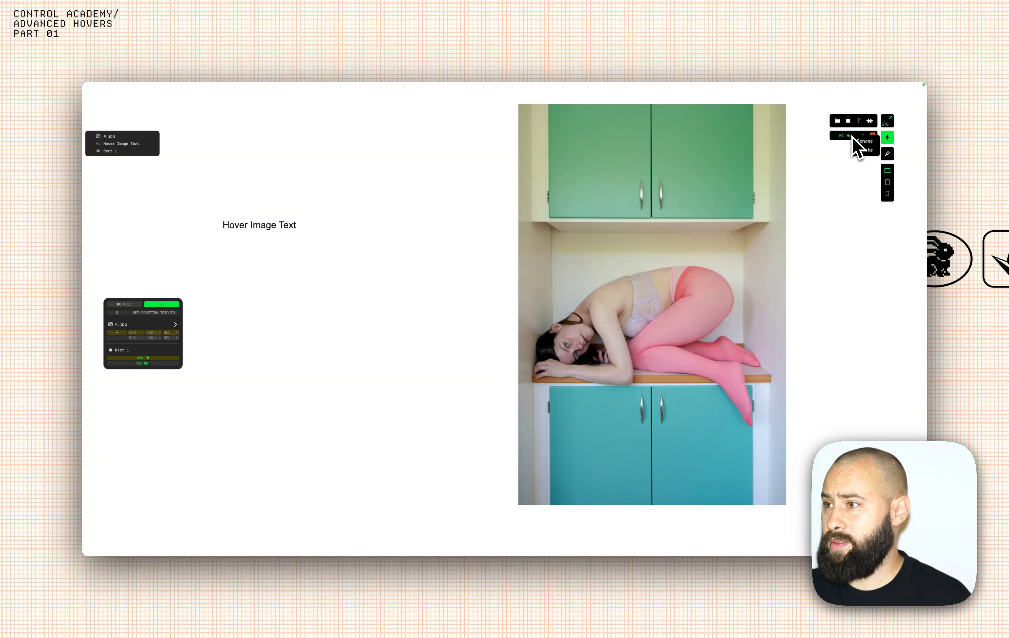
click(865, 150)
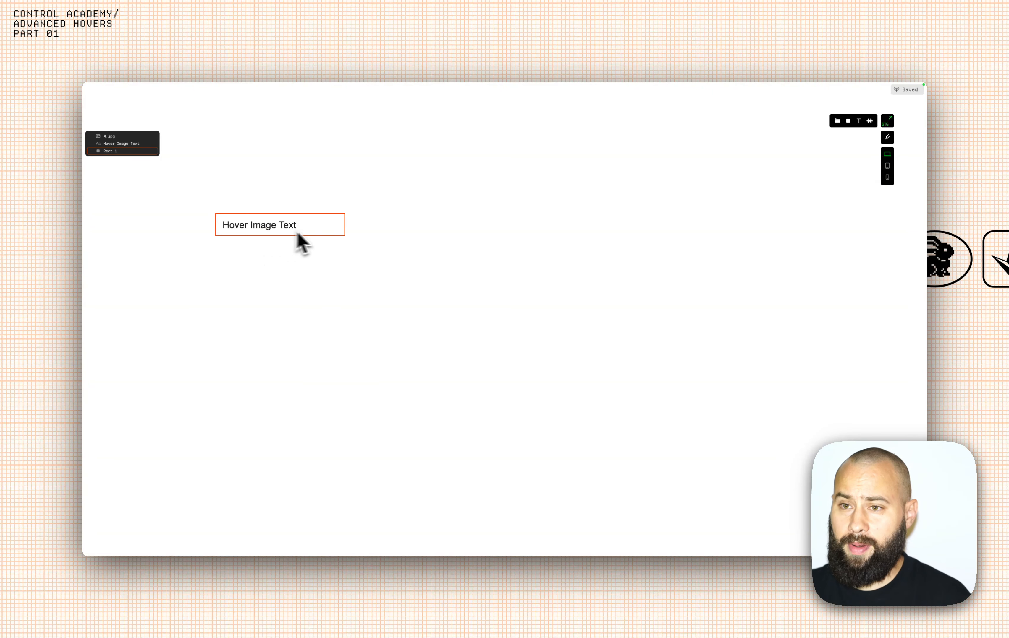
click(317, 240)
key(BackSpace)
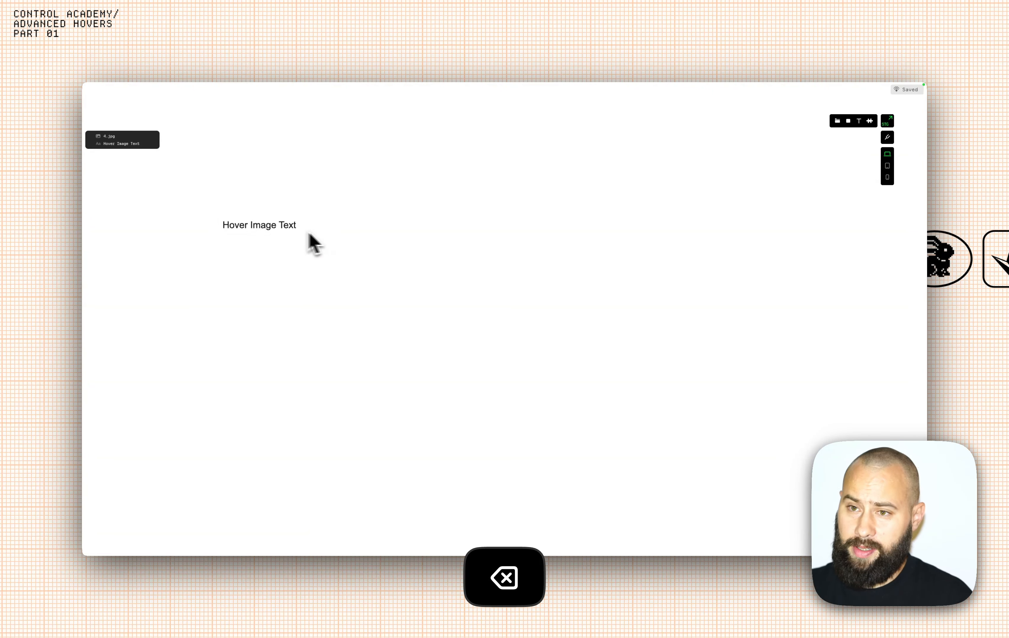
Enlarge the Hover Image Text label to font size 63 and move it left and down.
click(270, 231)
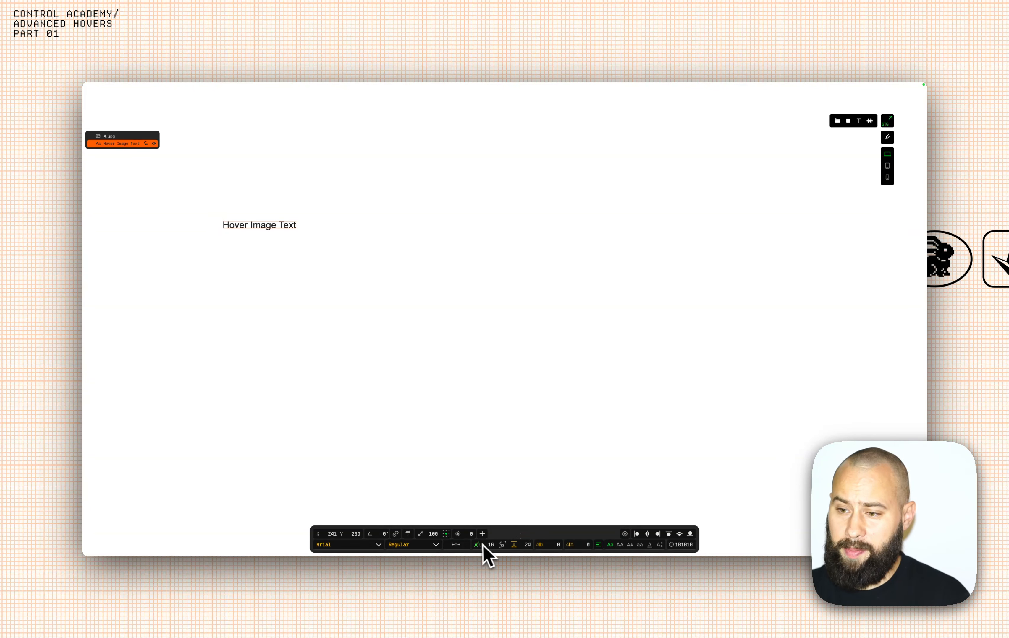
drag(483, 545, 477, 550)
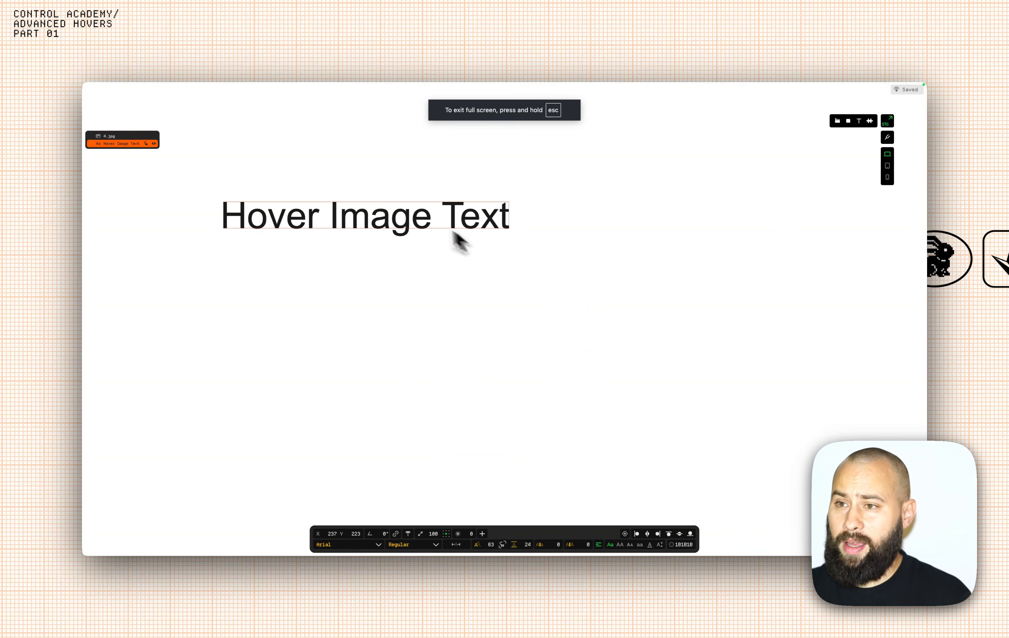
drag(459, 240, 348, 276)
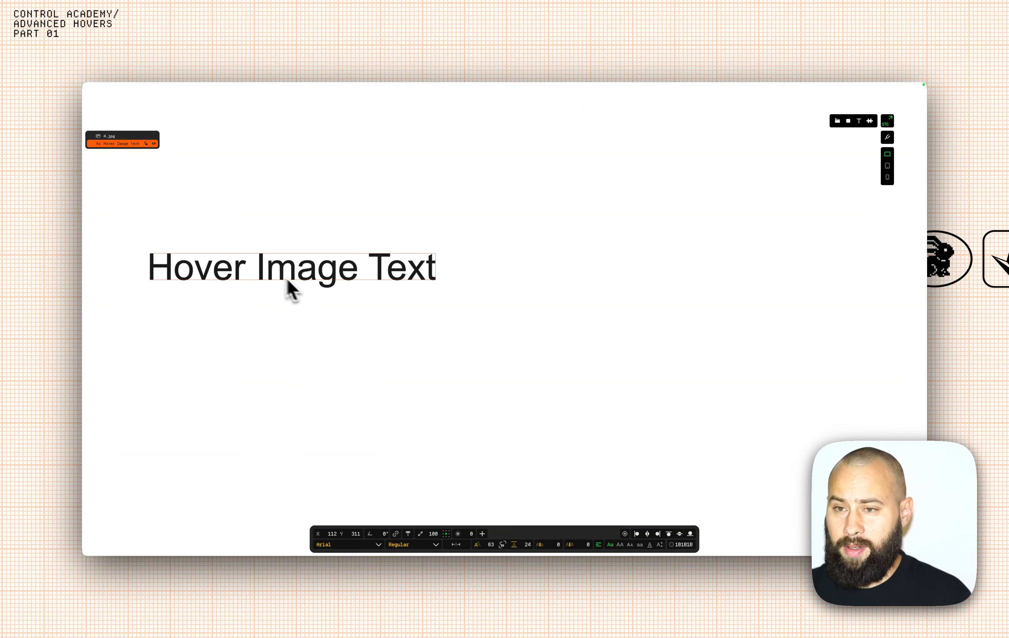
Create a 'Hover text' interaction with 4.jpg at opacity 100, then view the live preview.
click(482, 534)
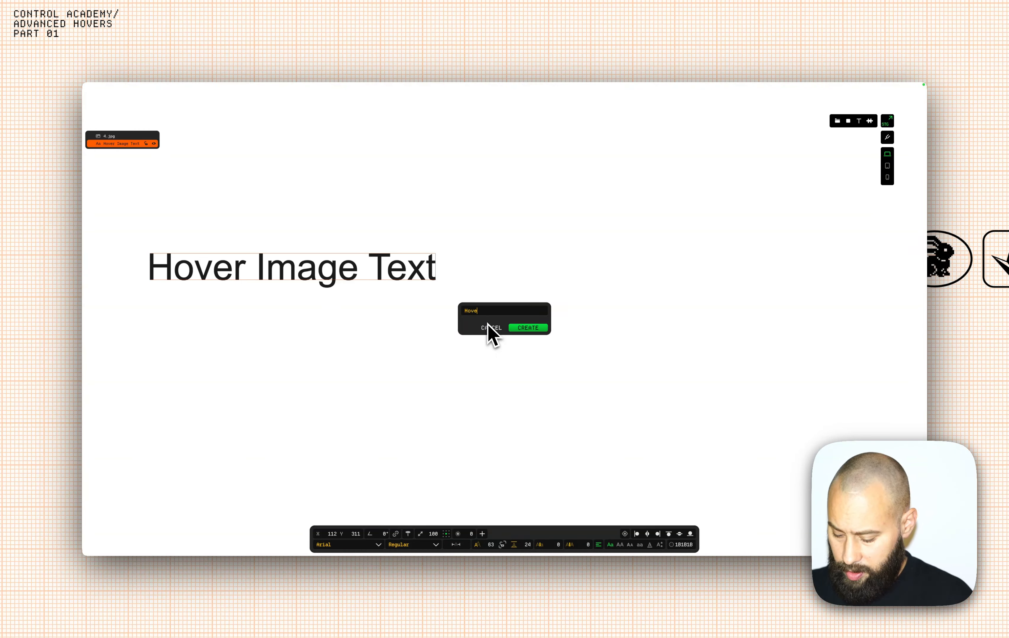
click(534, 329)
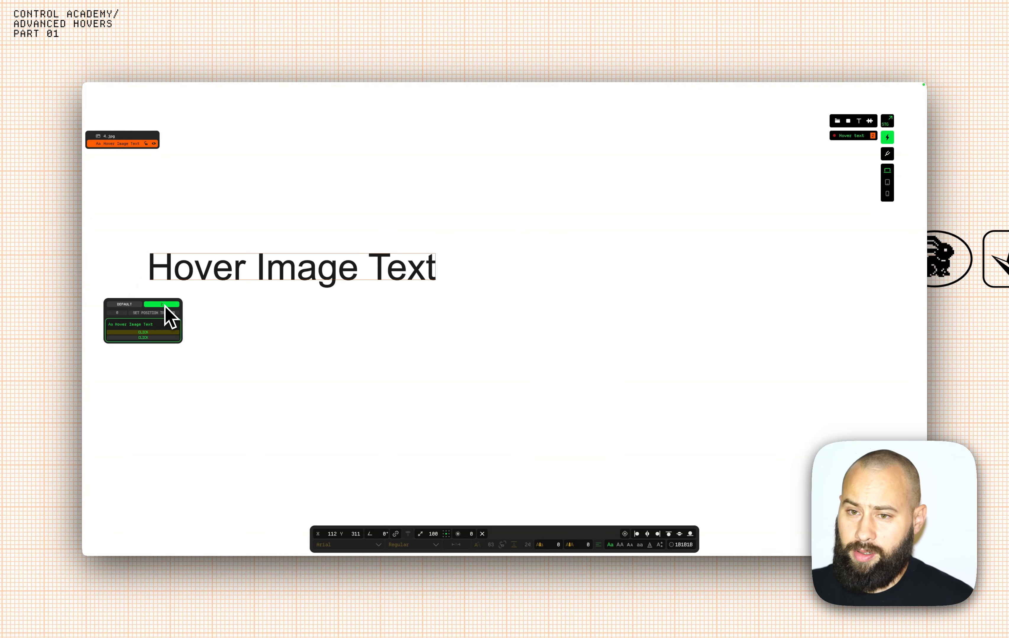
click(606, 468)
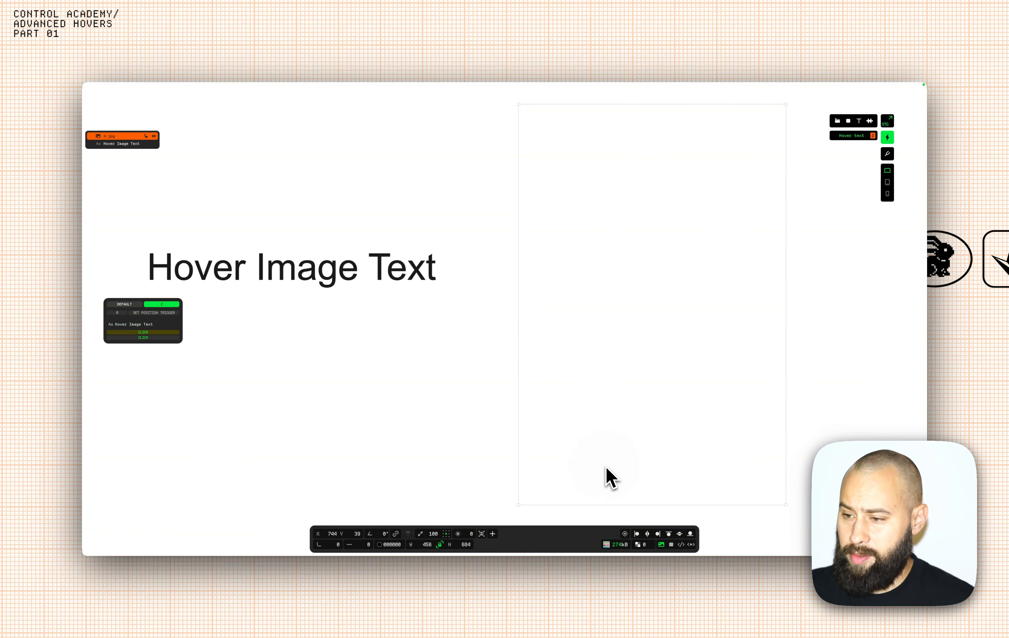
click(638, 545)
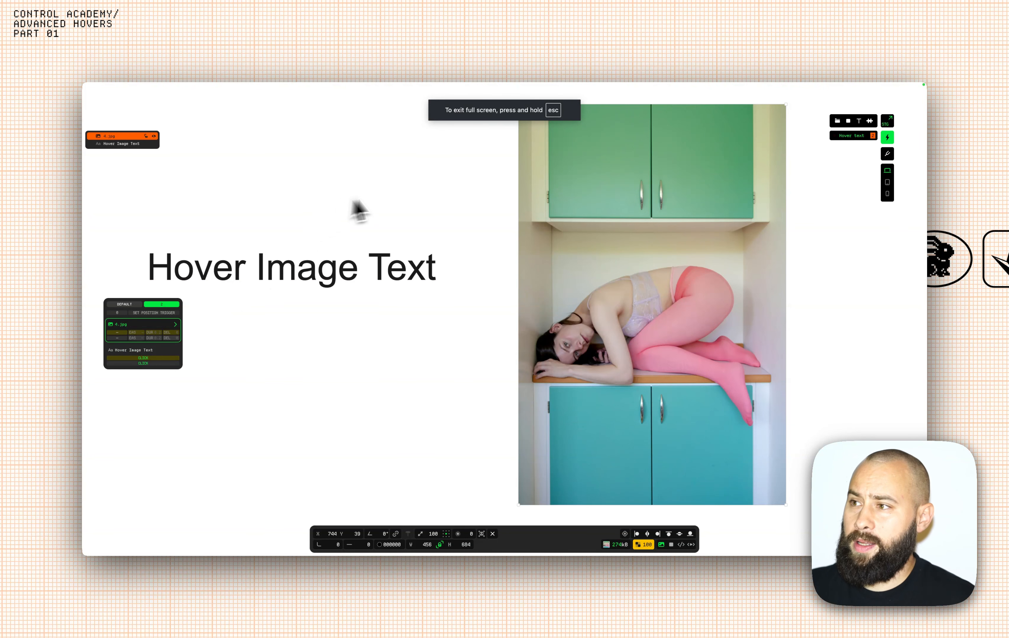
click(430, 101)
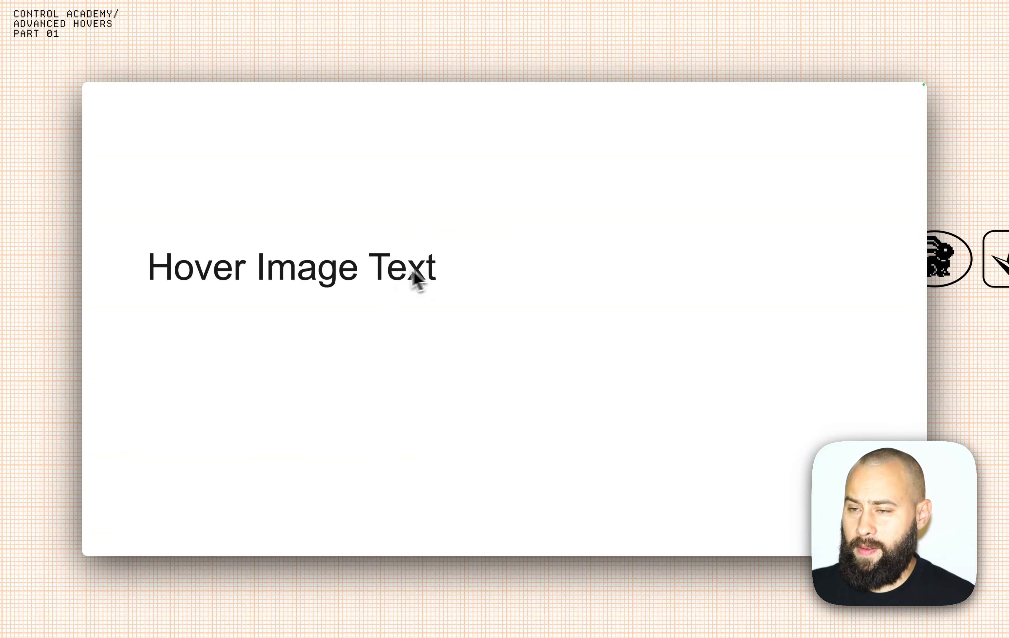
Select the Hover Image Text label and check it in the live preview.
click(334, 100)
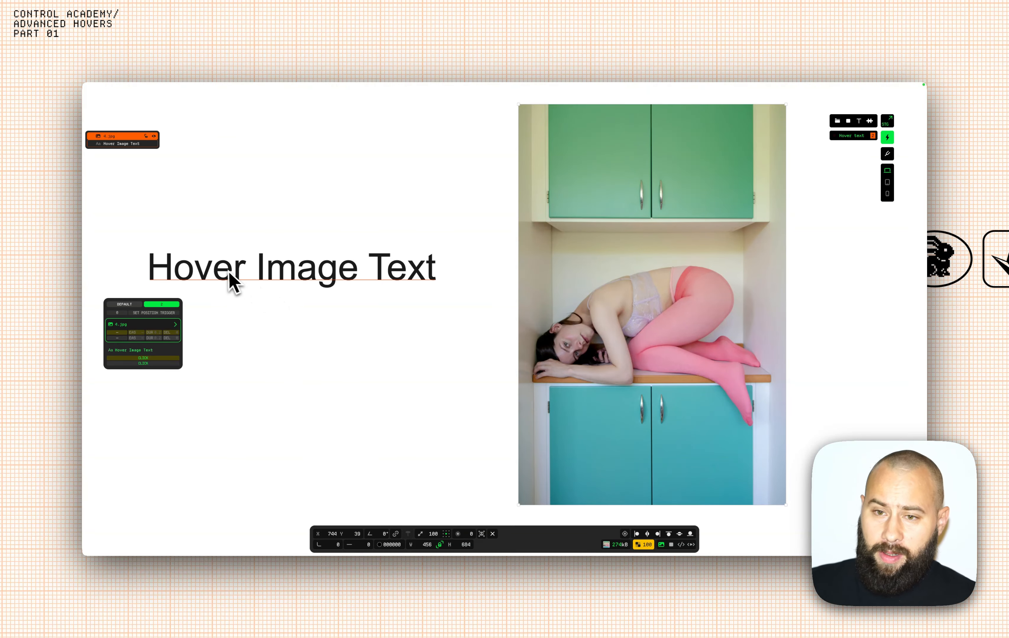
click(229, 285)
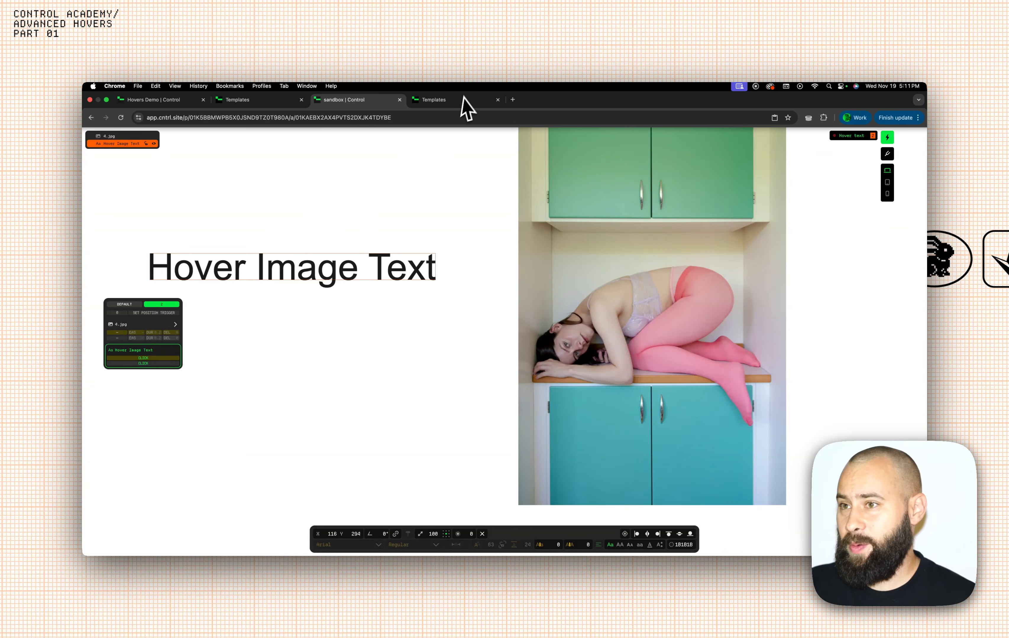
click(459, 105)
drag(256, 271, 338, 159)
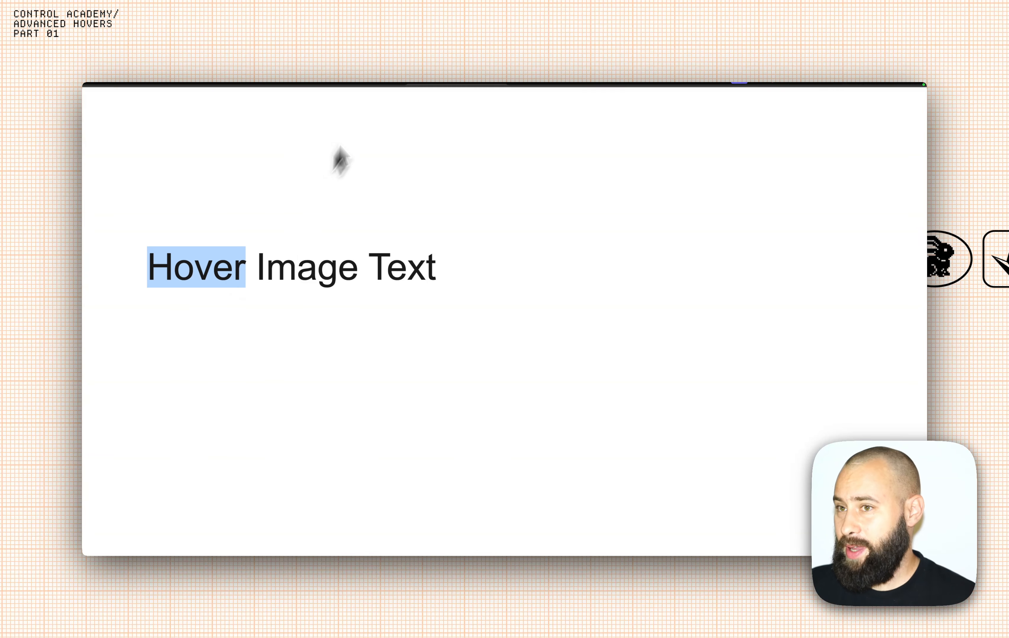
click(371, 93)
Allow the label's hovers when visible, set triggers to HOV IN and HOV OUT, and reload the preview.
right_click(131, 143)
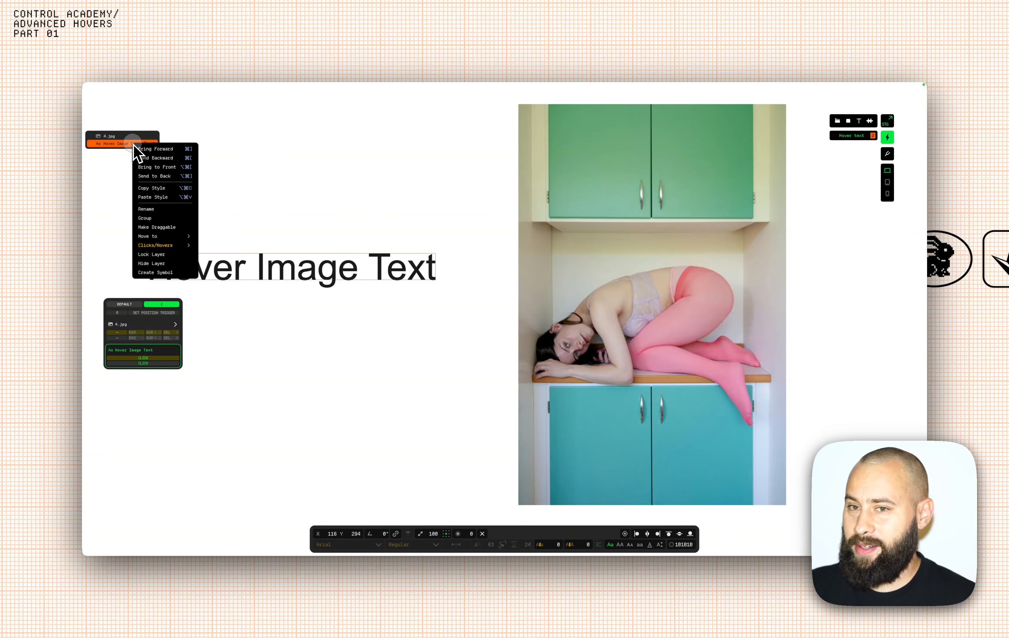
mouse_move(167, 245)
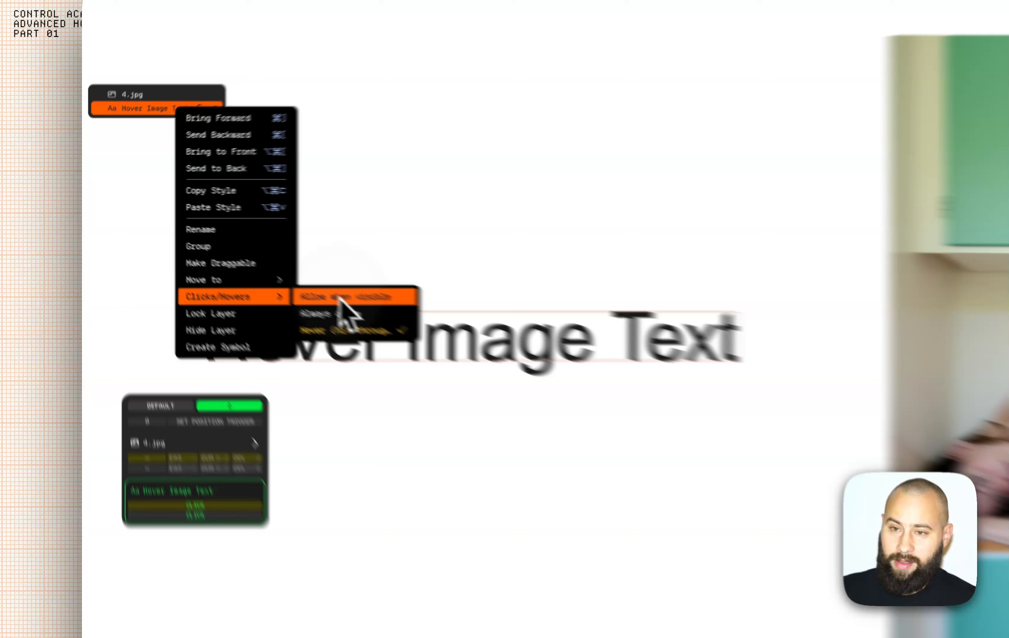
click(396, 322)
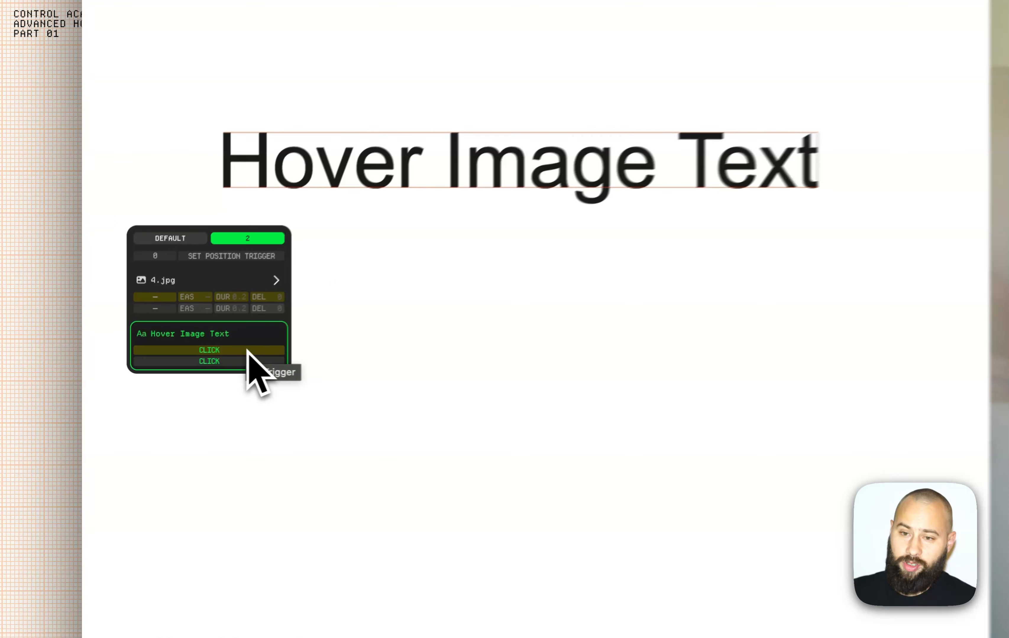
click(161, 358)
click(159, 364)
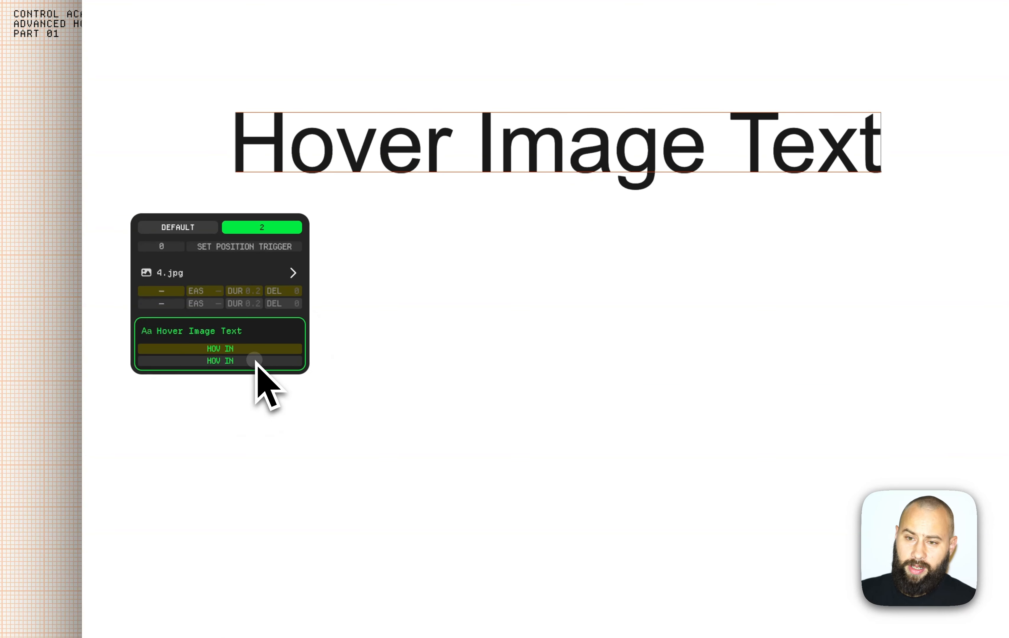
click(255, 361)
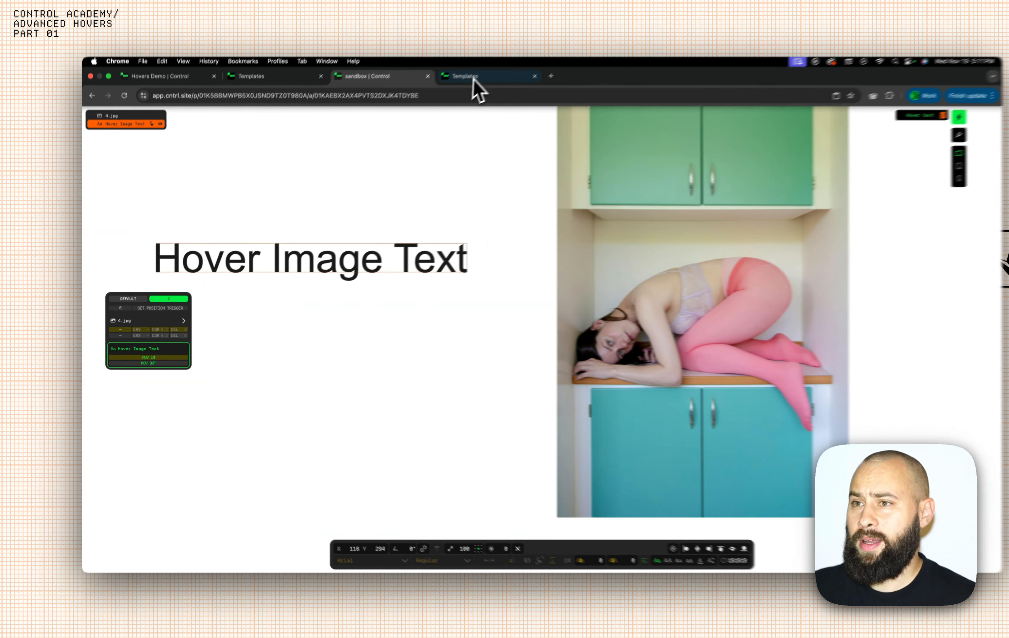
click(473, 79)
click(121, 118)
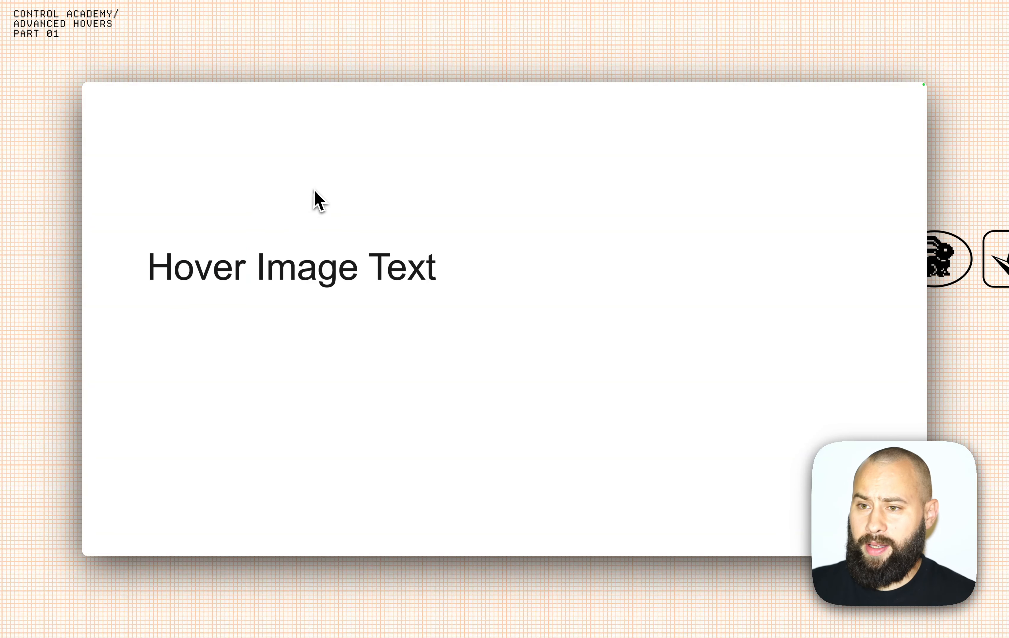
Test the label's hover reveal, then open the portfolio template and hover its Recent Works list.
mouse_move(302, 232)
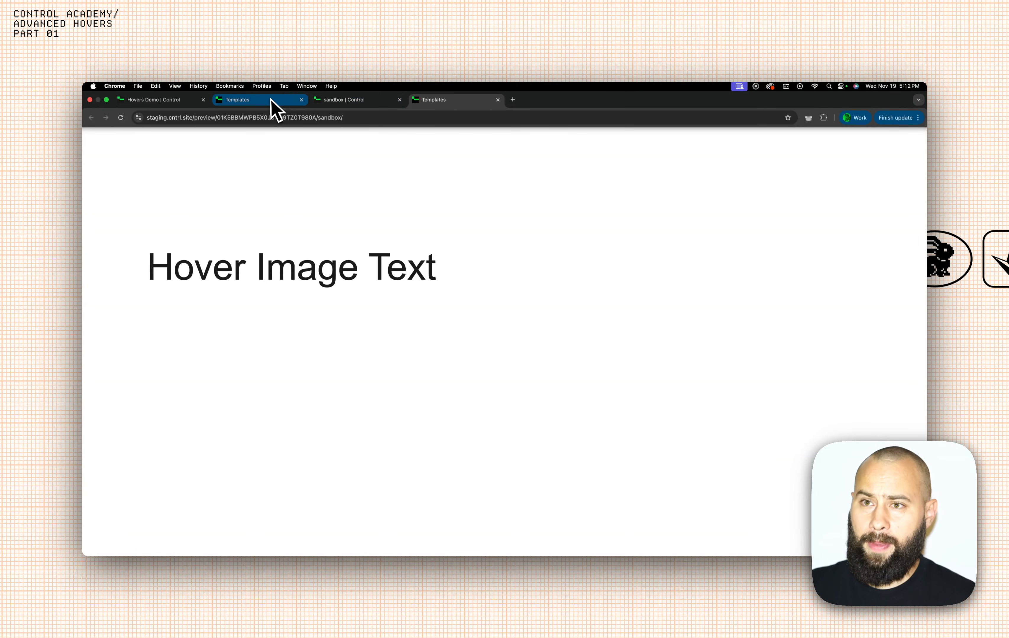
click(272, 101)
click(321, 103)
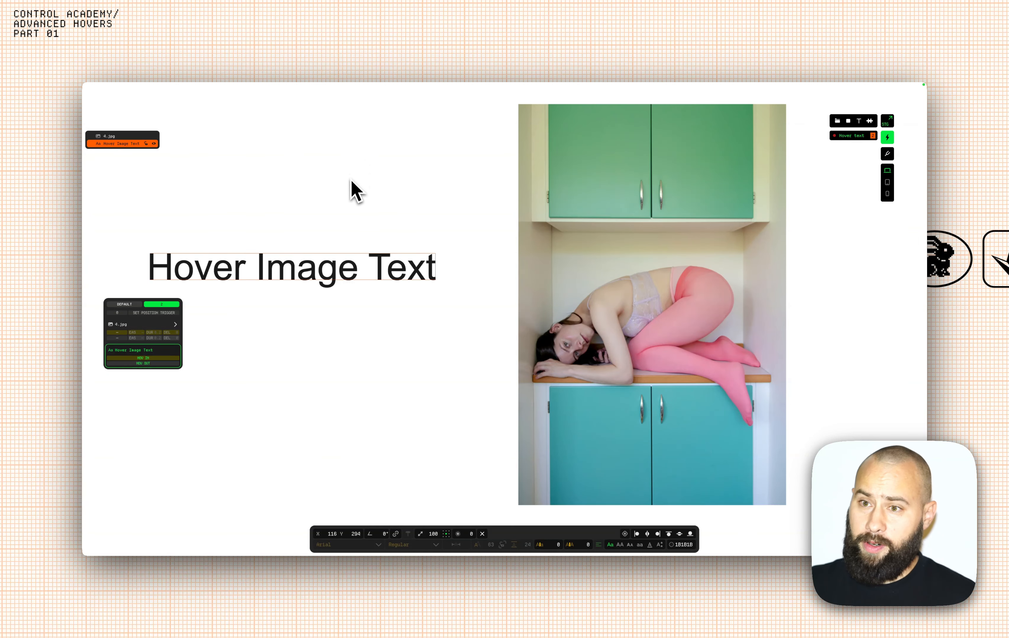
click(252, 100)
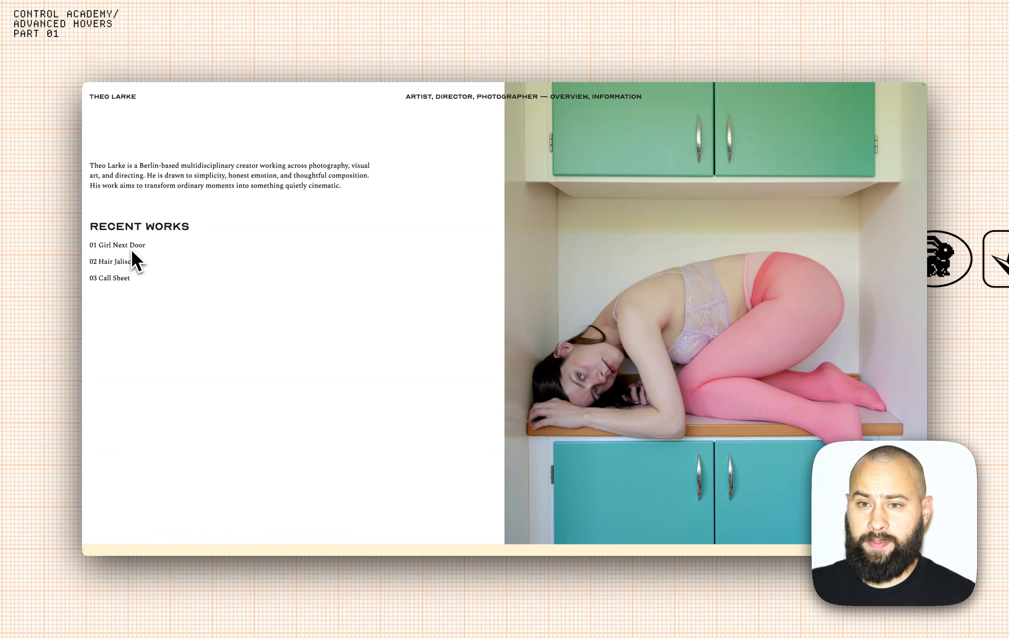
mouse_move(123, 280)
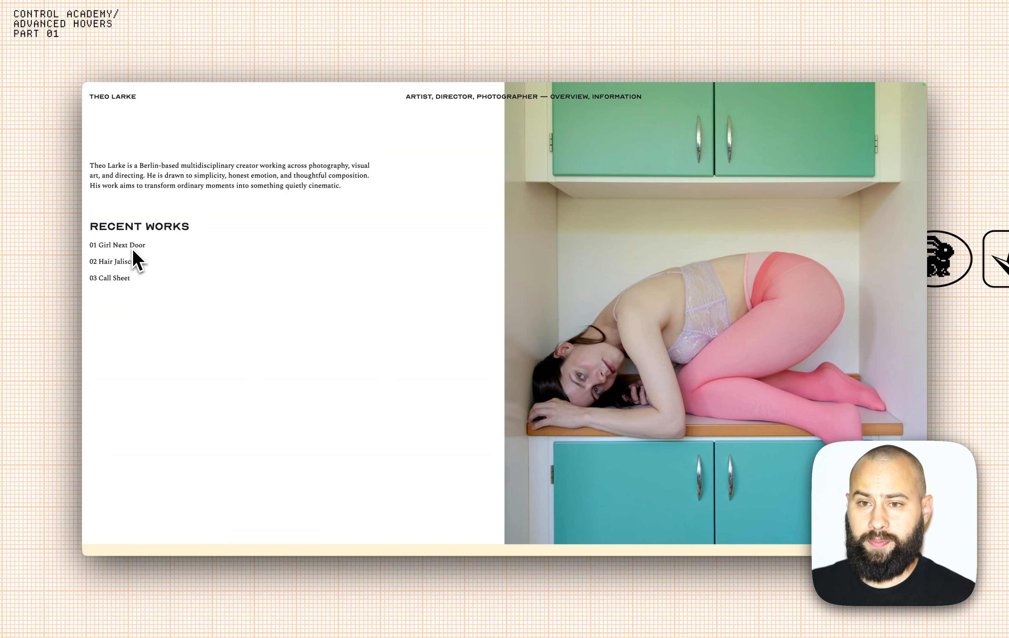